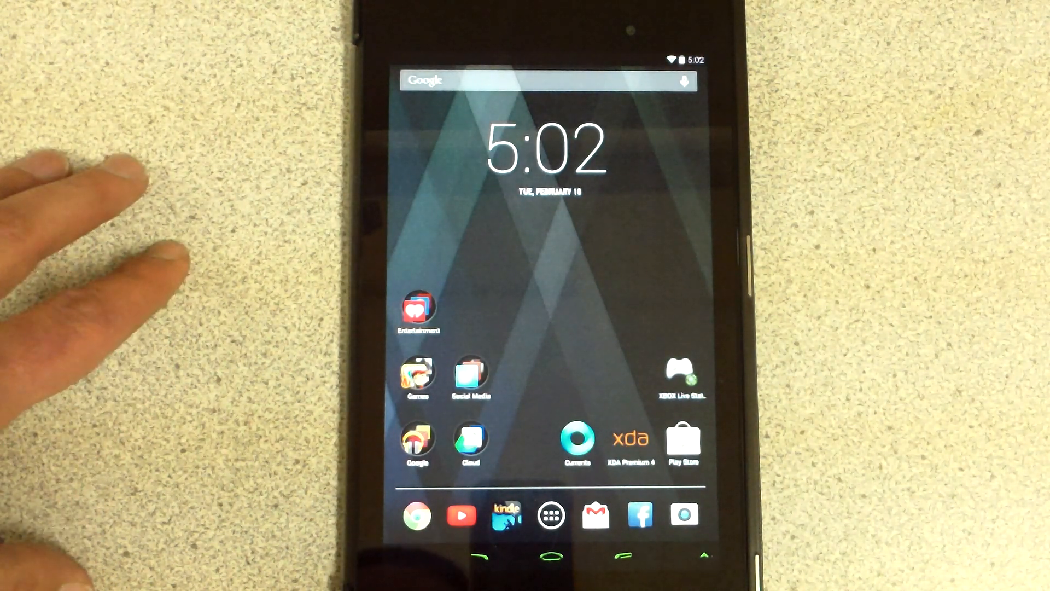
Step: Launch XDA Premium from the home screen onto the AOSB ROM thread
click(630, 440)
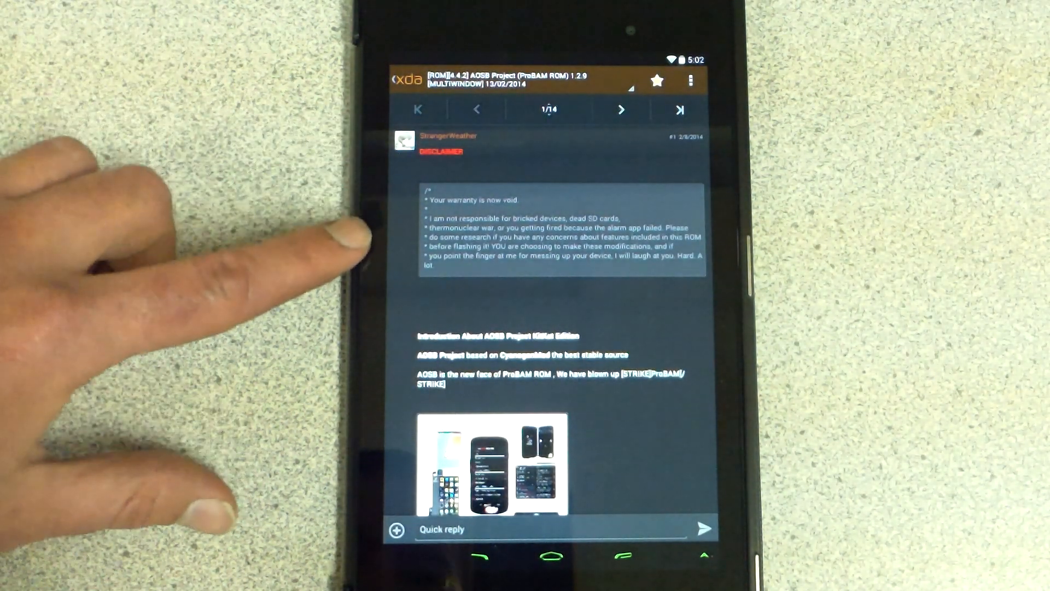
scroll(550, 328, down, 3)
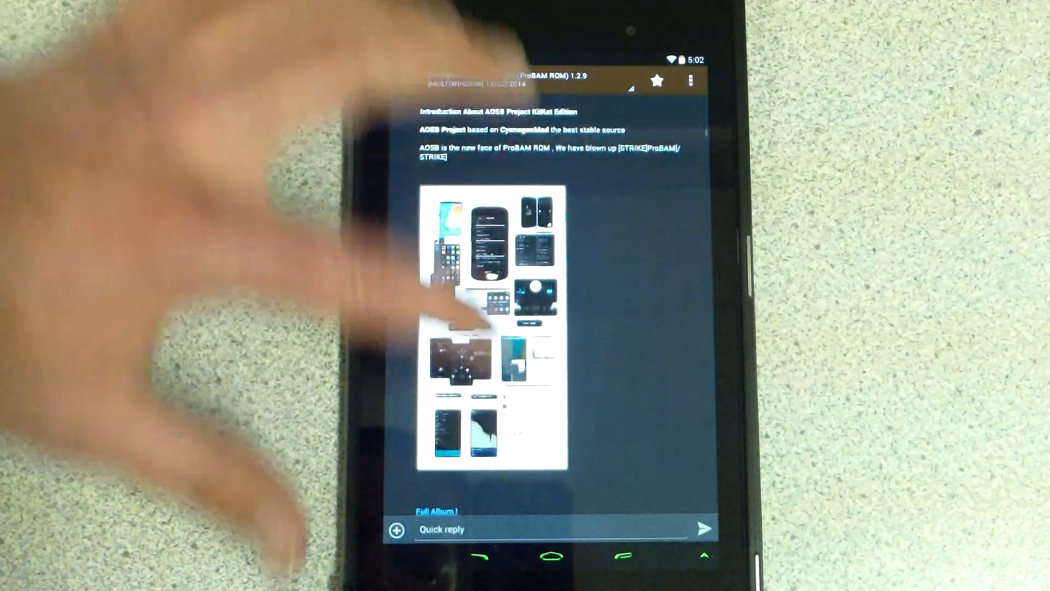
scroll(492, 287, down, 3)
scroll(484, 328, down, 2)
scroll(460, 246, down, 2)
scroll(549, 329, down, 2)
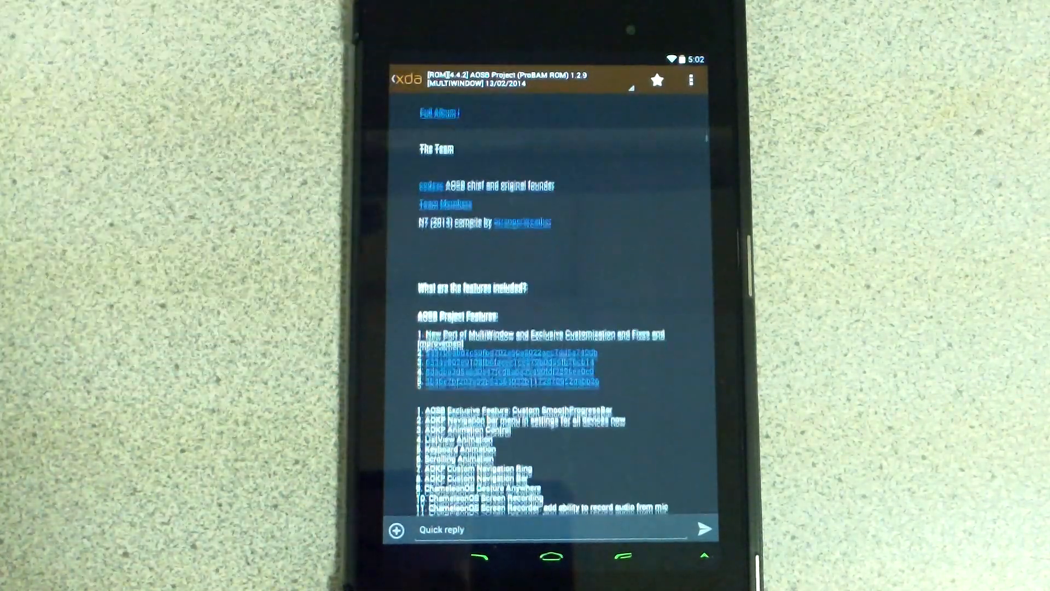
scroll(551, 329, down, 3)
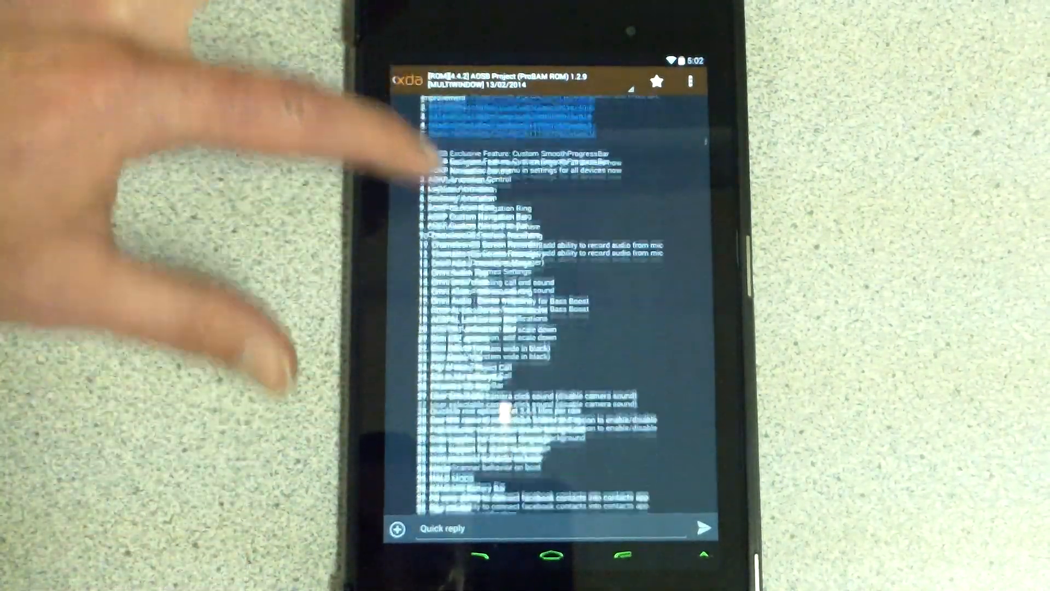
scroll(550, 328, down, 3)
scroll(550, 328, down, 3)
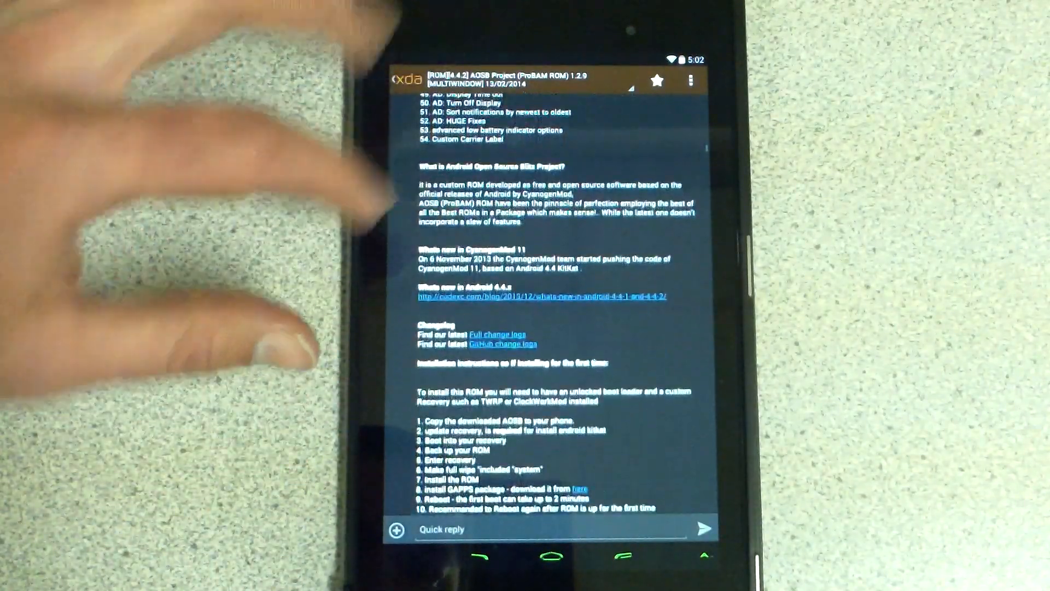
scroll(492, 369, down, 3)
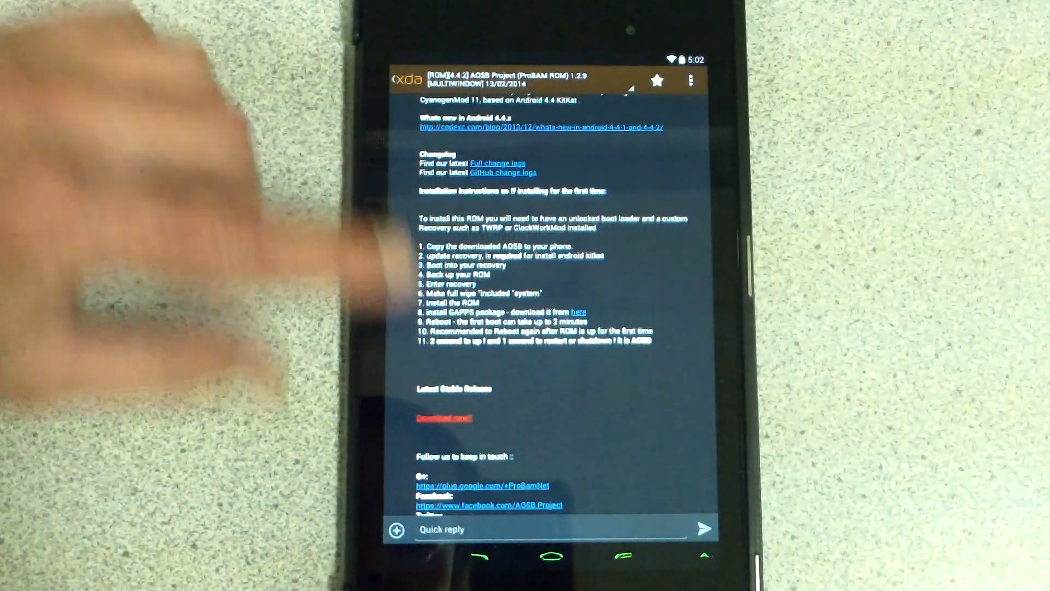
scroll(492, 328, down, 3)
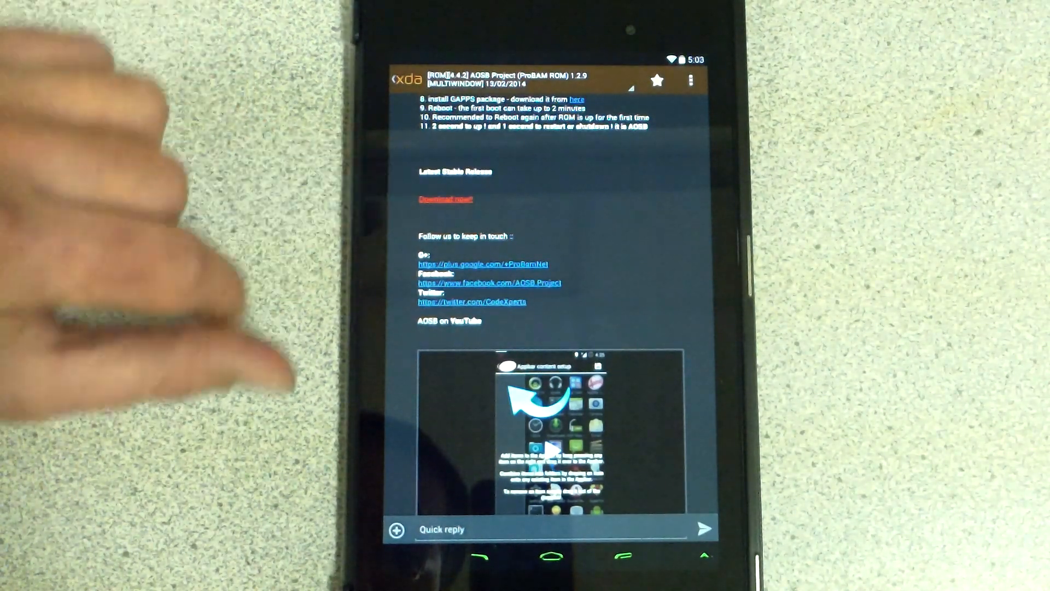
scroll(419, 398, down, 3)
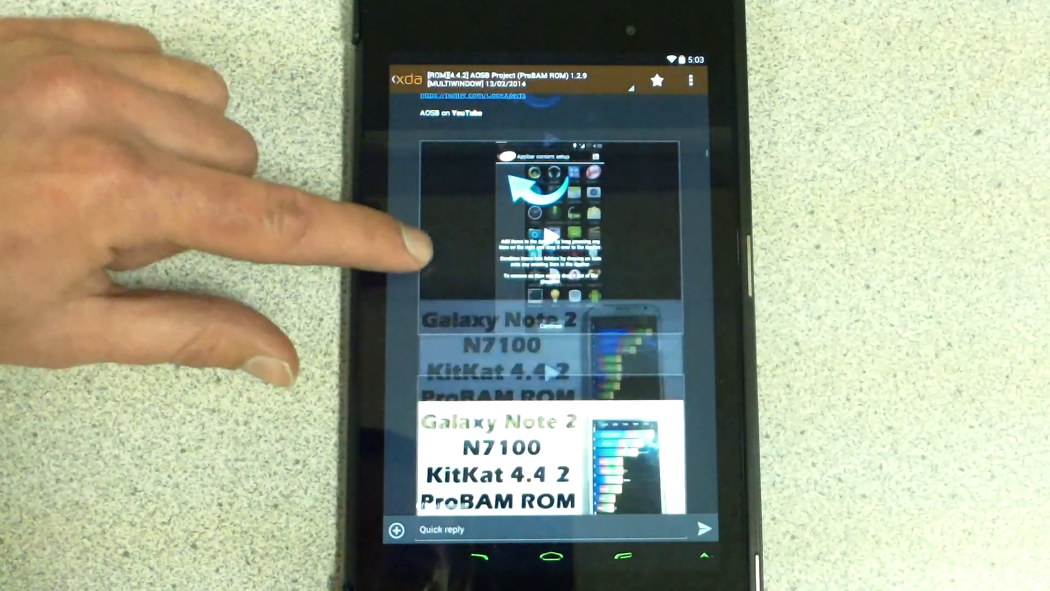
scroll(410, 295, down, 2)
scroll(386, 316, up, 2)
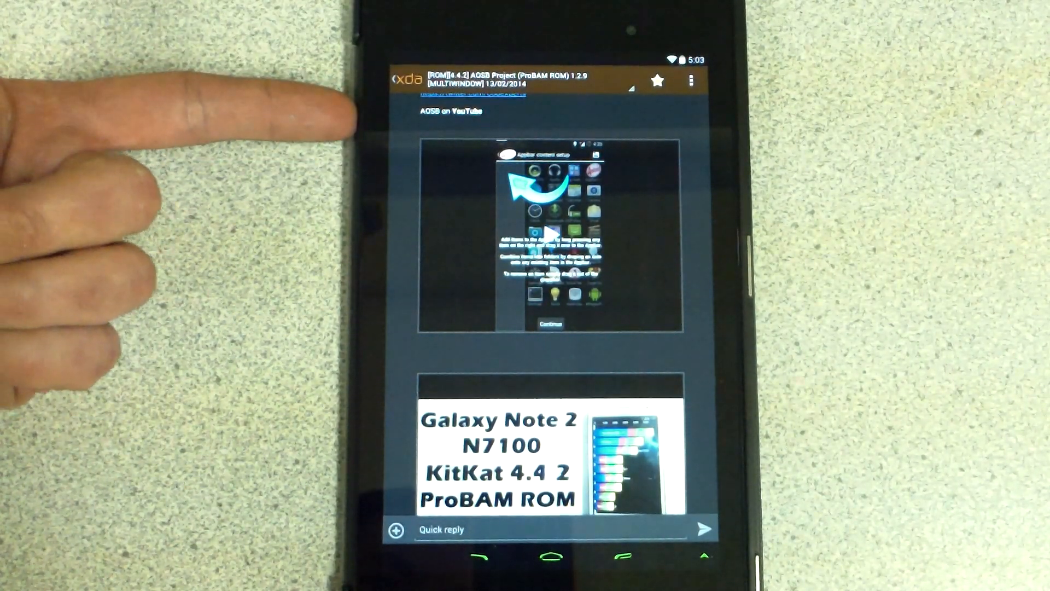
scroll(411, 229, up, 3)
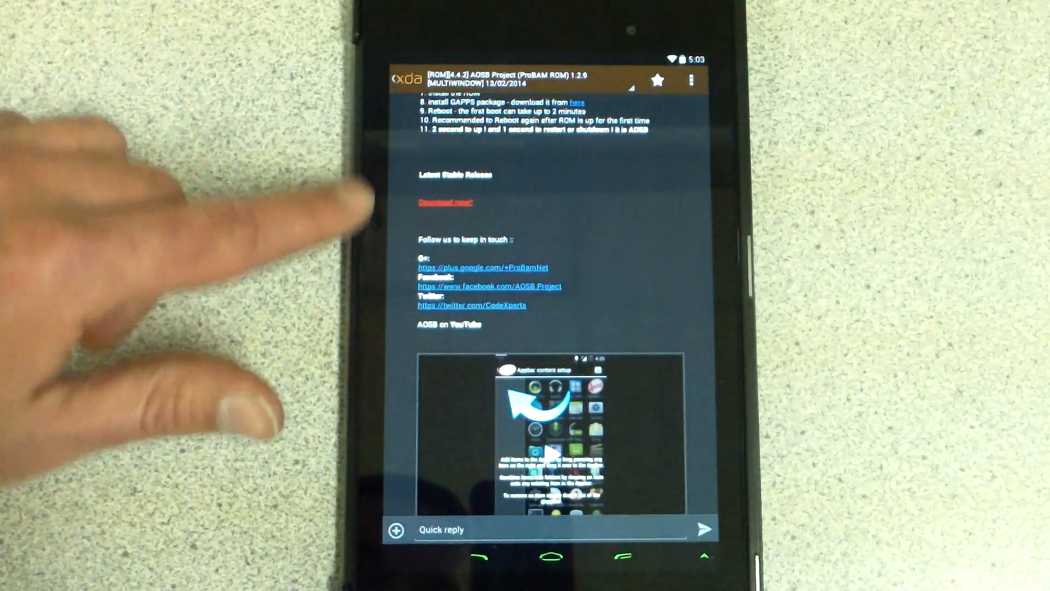
scroll(445, 293, up, 3)
scroll(434, 387, up, 5)
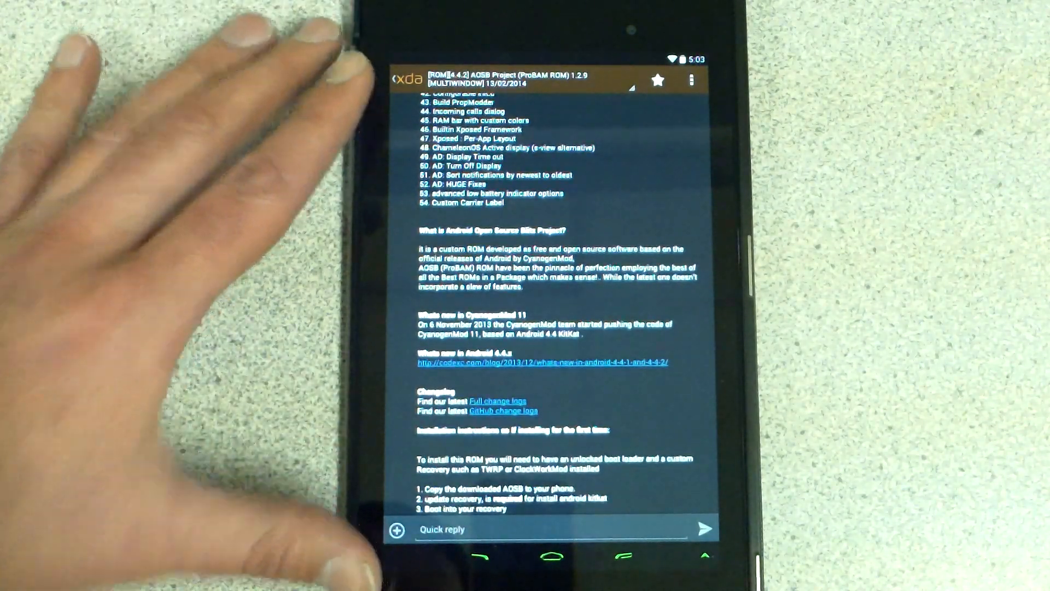
scroll(418, 410, down, 3)
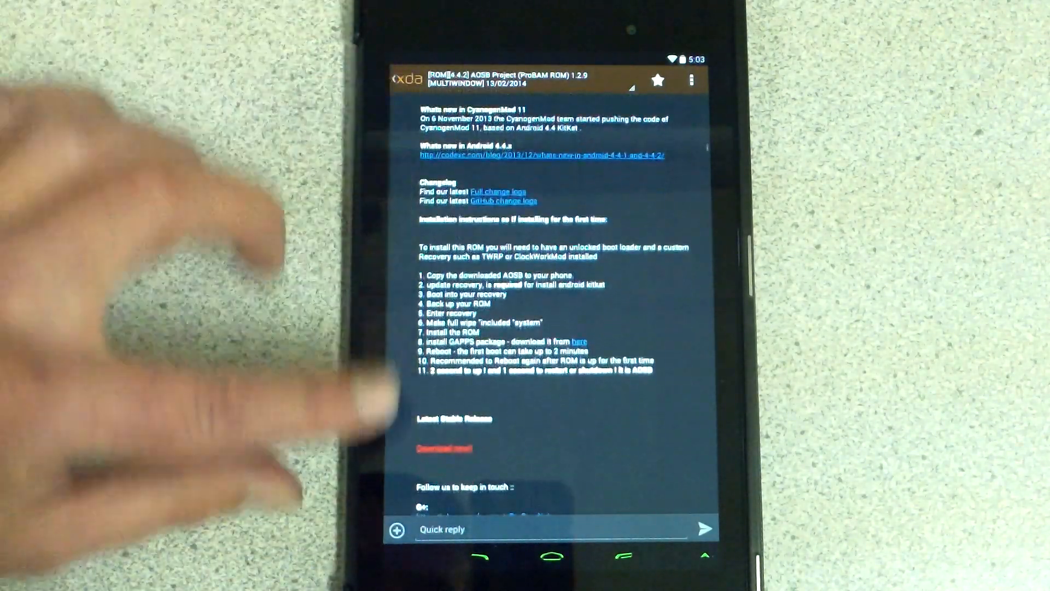
scroll(549, 304, down, 3)
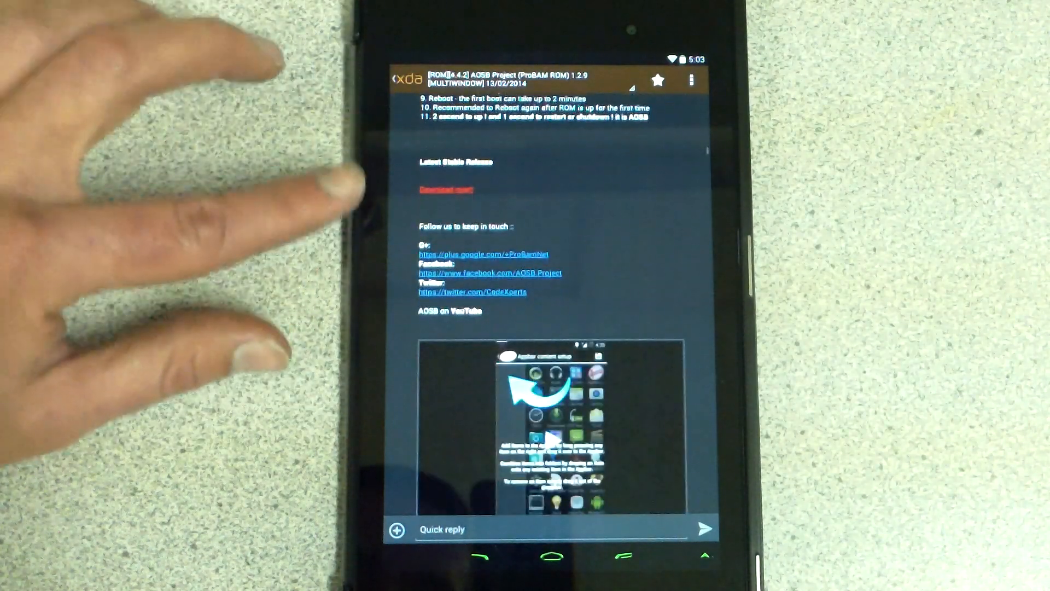
scroll(411, 168, up, 2)
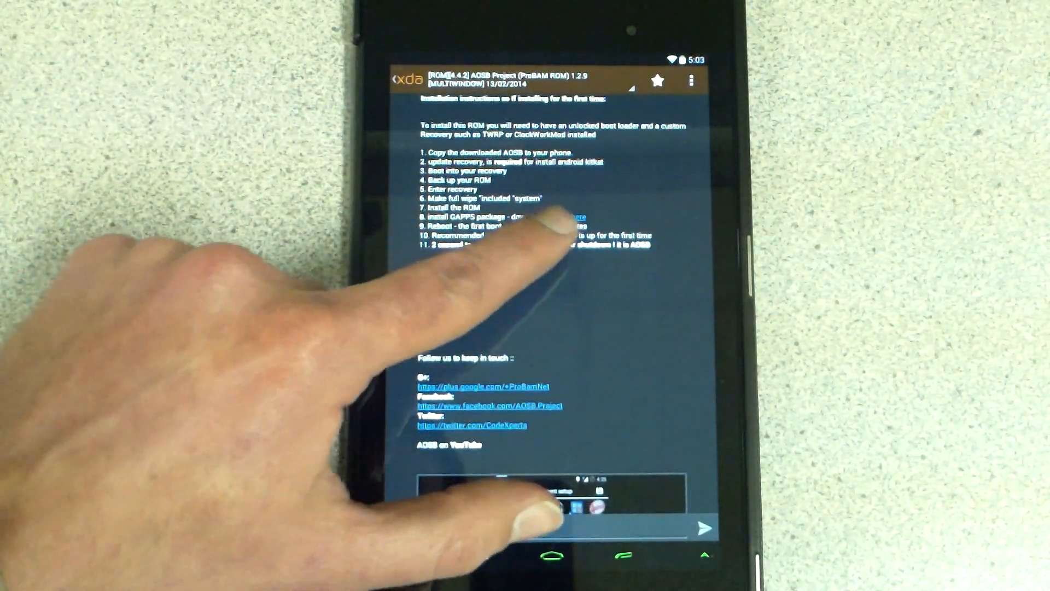
Step: Leave the AOSB thread for the home screen and launch ES File Explorer from the app list
click(578, 231)
click(582, 247)
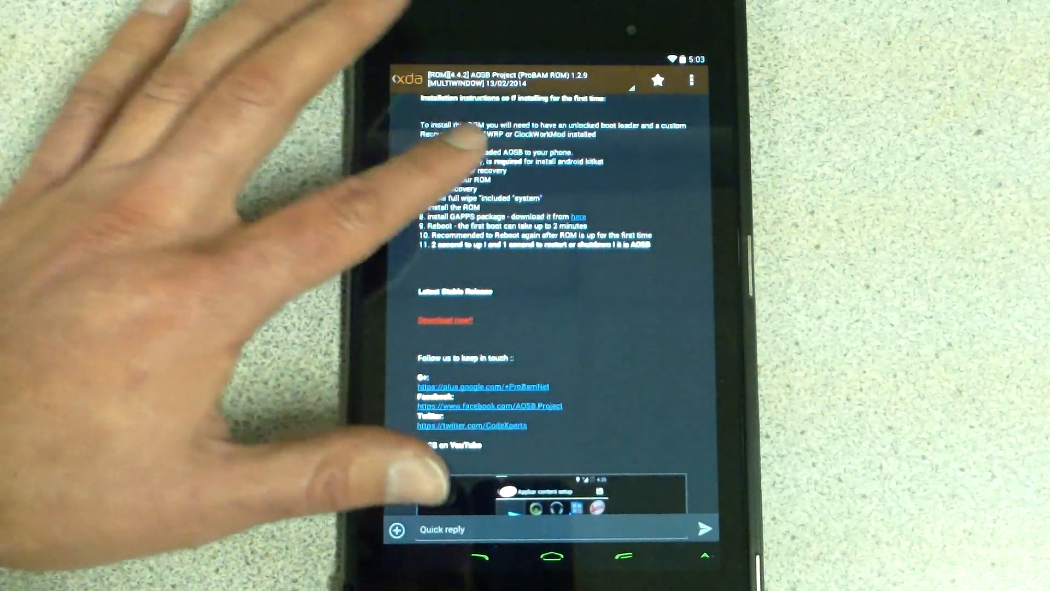
scroll(550, 312, up, 10)
click(551, 557)
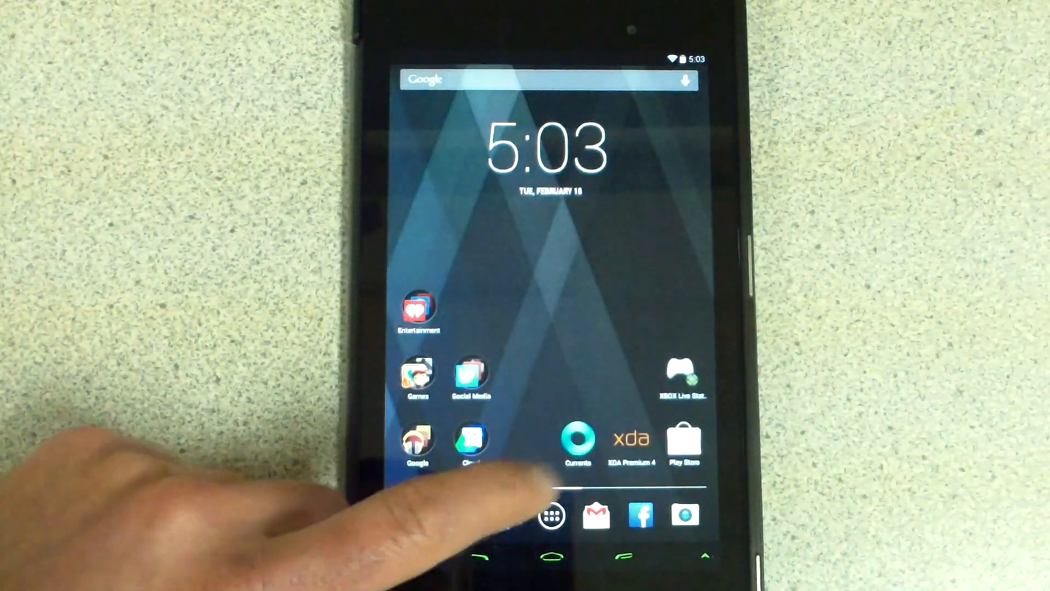
click(551, 515)
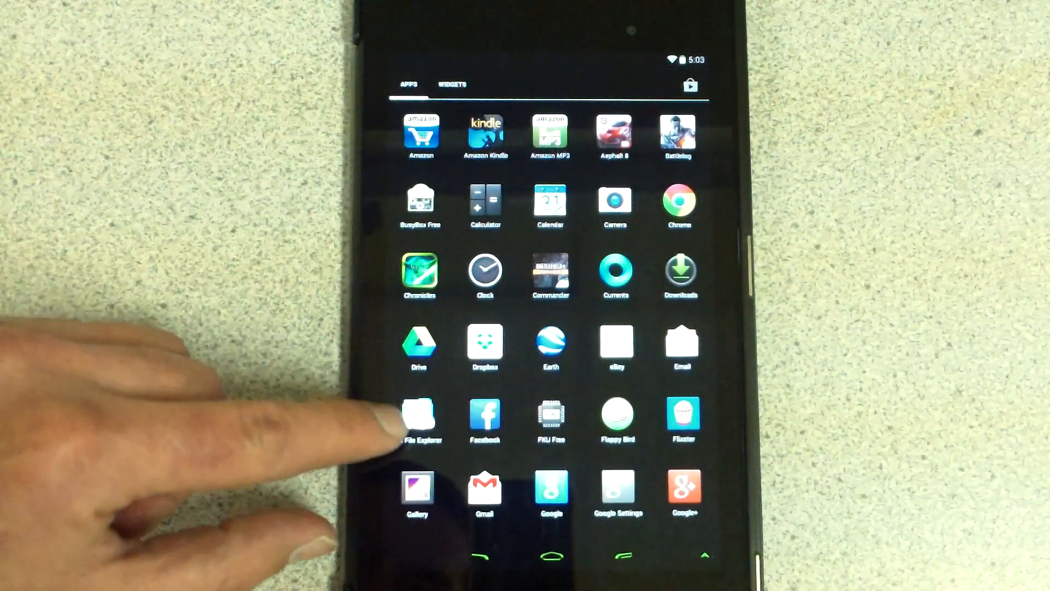
click(419, 414)
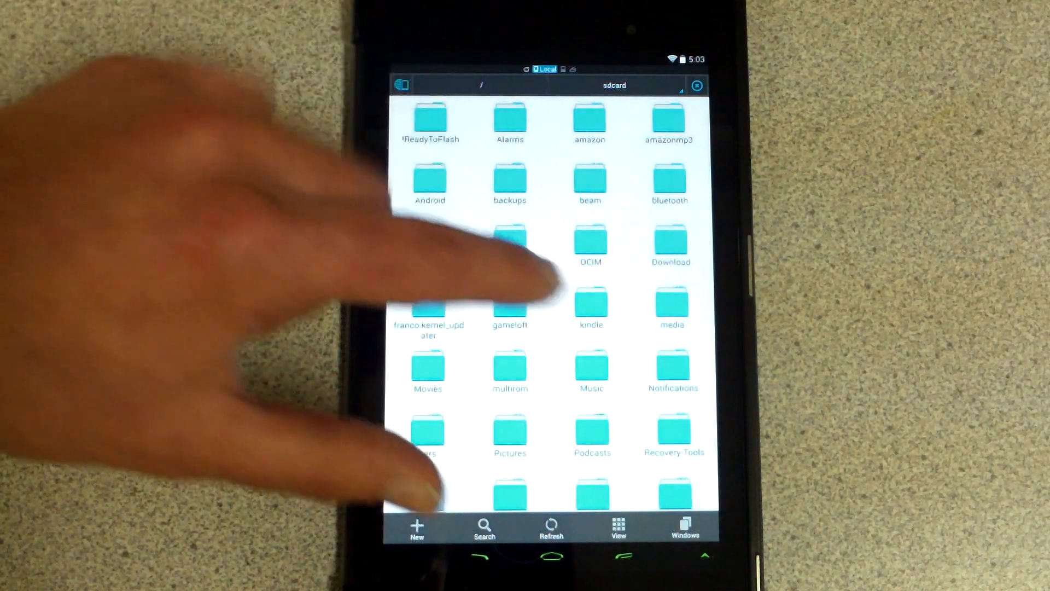
Step: Browse Download > Rom > AOSB to find AOSB-Flo-13022014.zip, then return home
click(670, 246)
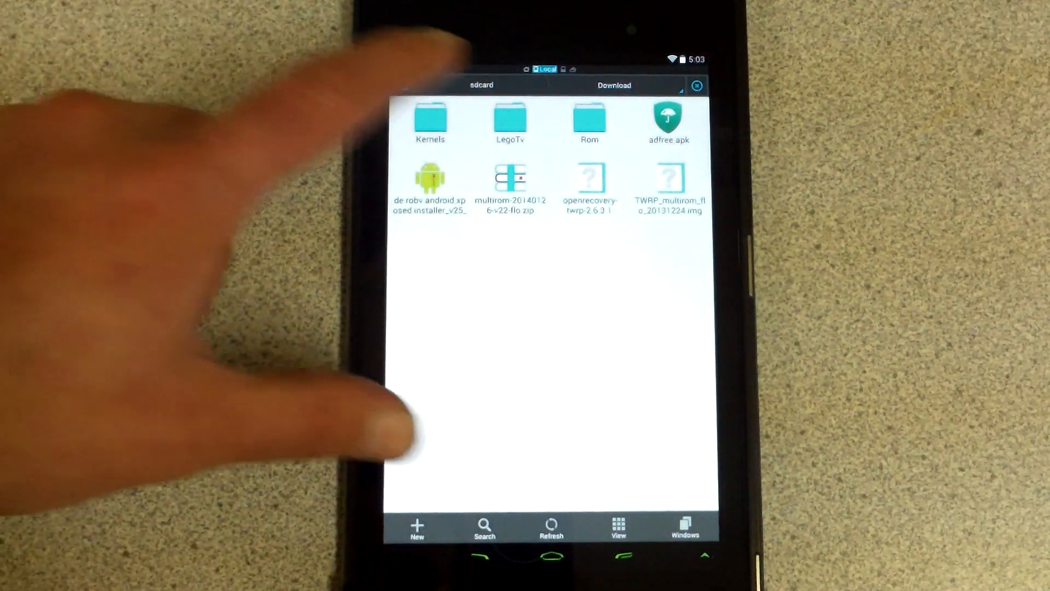
click(589, 120)
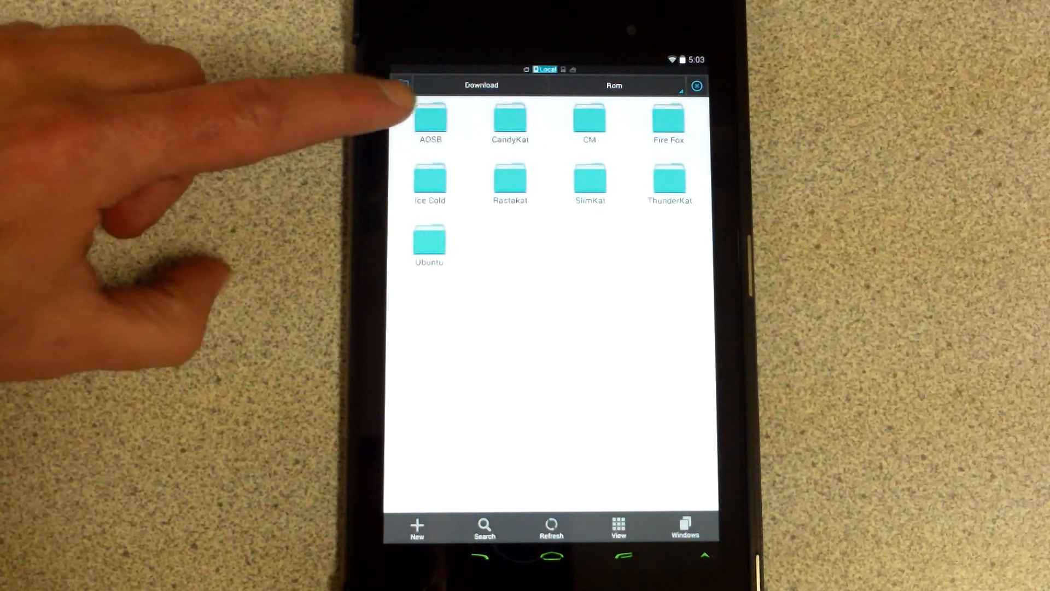
click(431, 120)
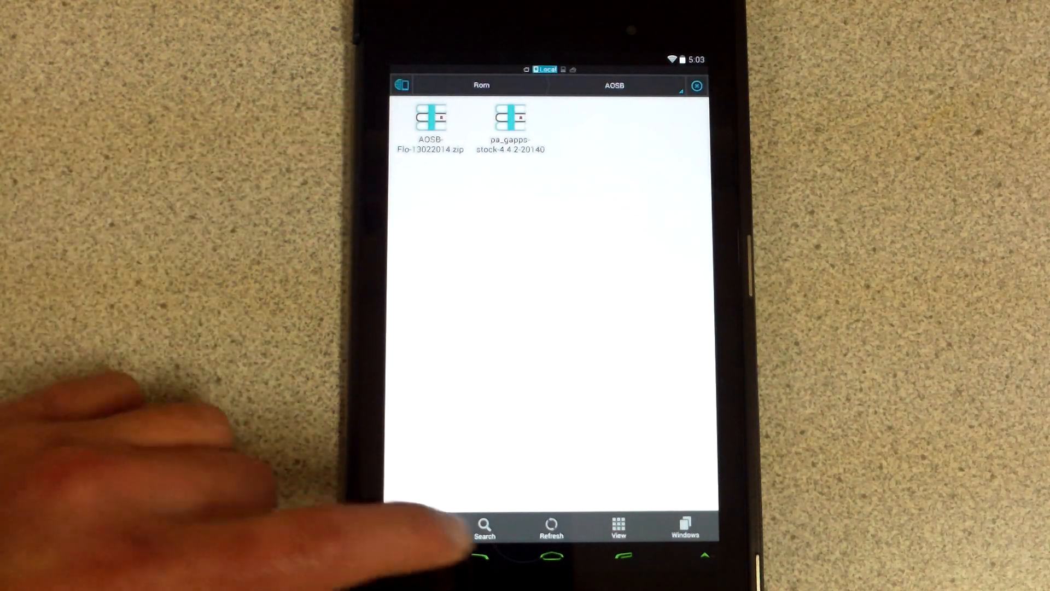
click(552, 555)
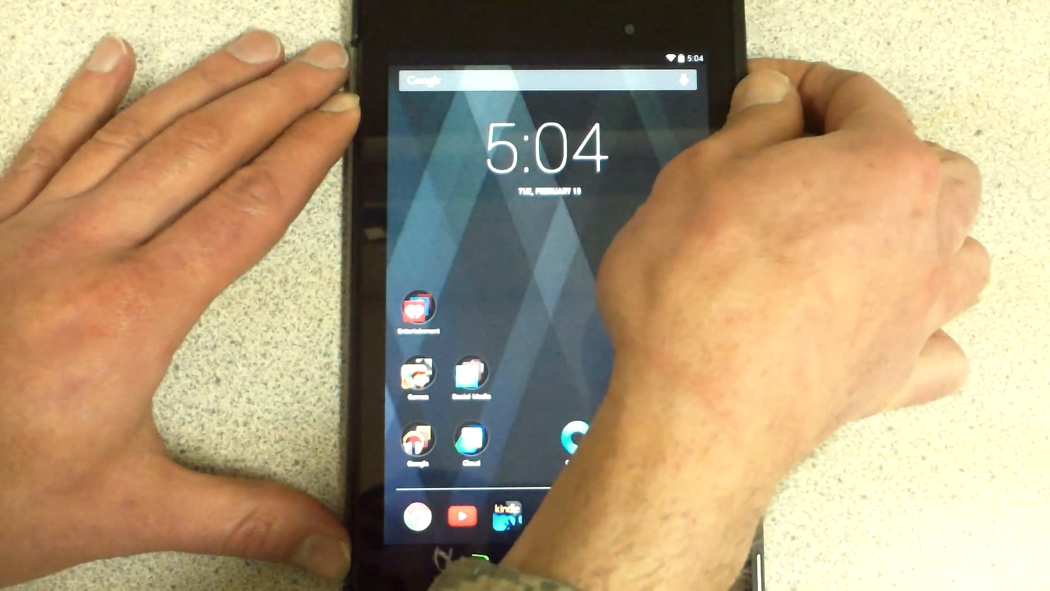
Step: Reboot the tablet into TWRP recovery from the power menu
key(XF86PowerOff)
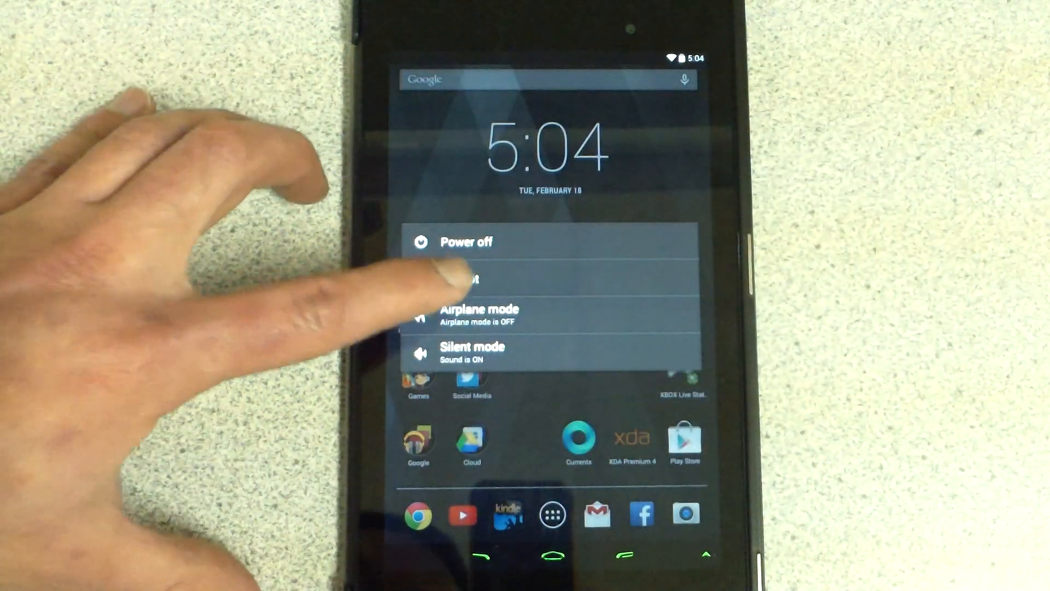
click(444, 276)
click(456, 295)
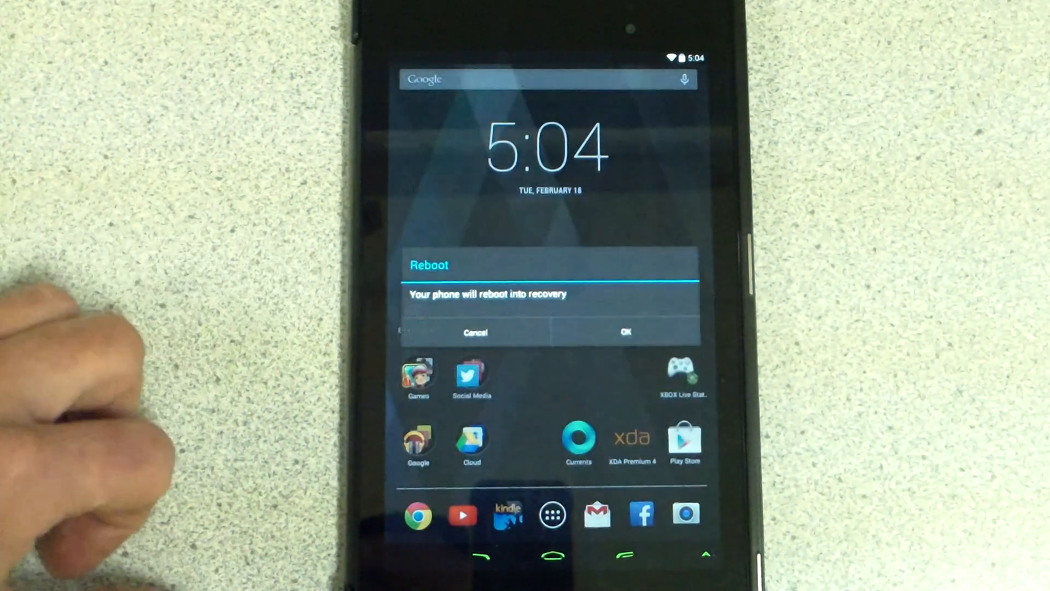
click(611, 329)
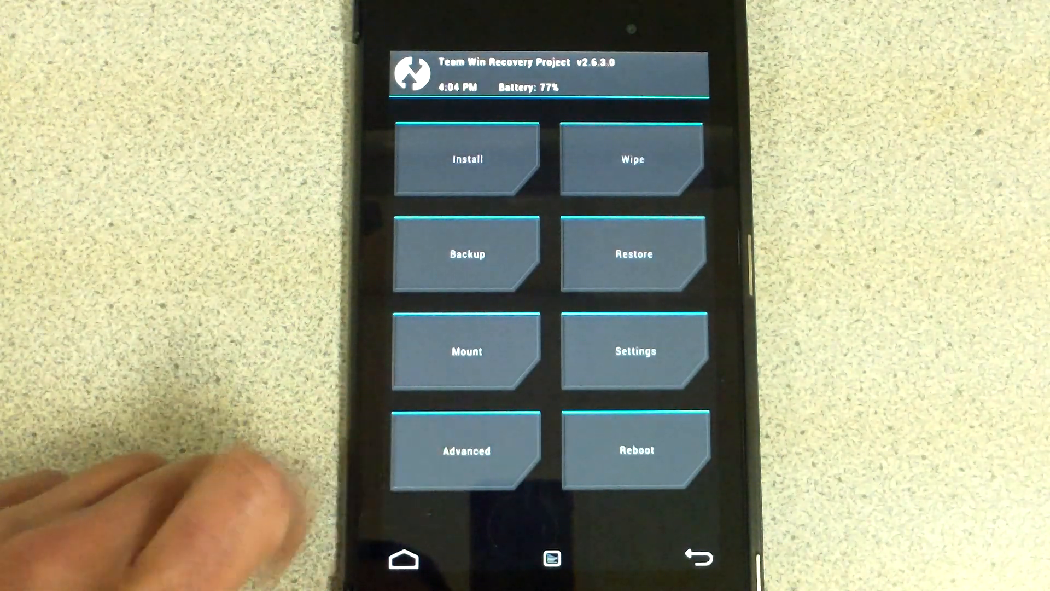
Step: List the installed secondary ROMs under Advanced > MultiROM and go back to the MultiROM menu
click(466, 450)
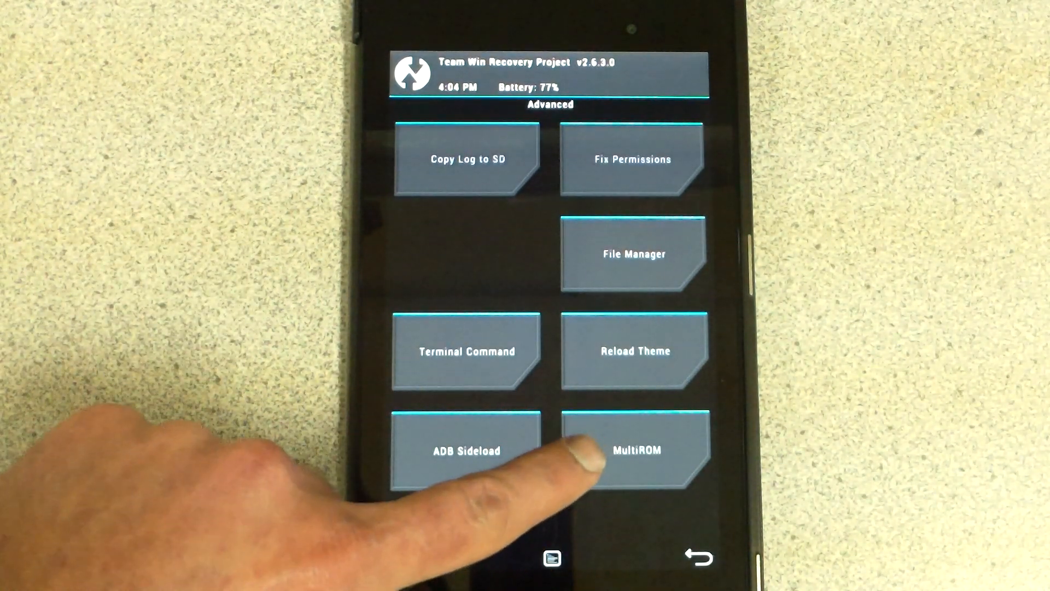
click(584, 456)
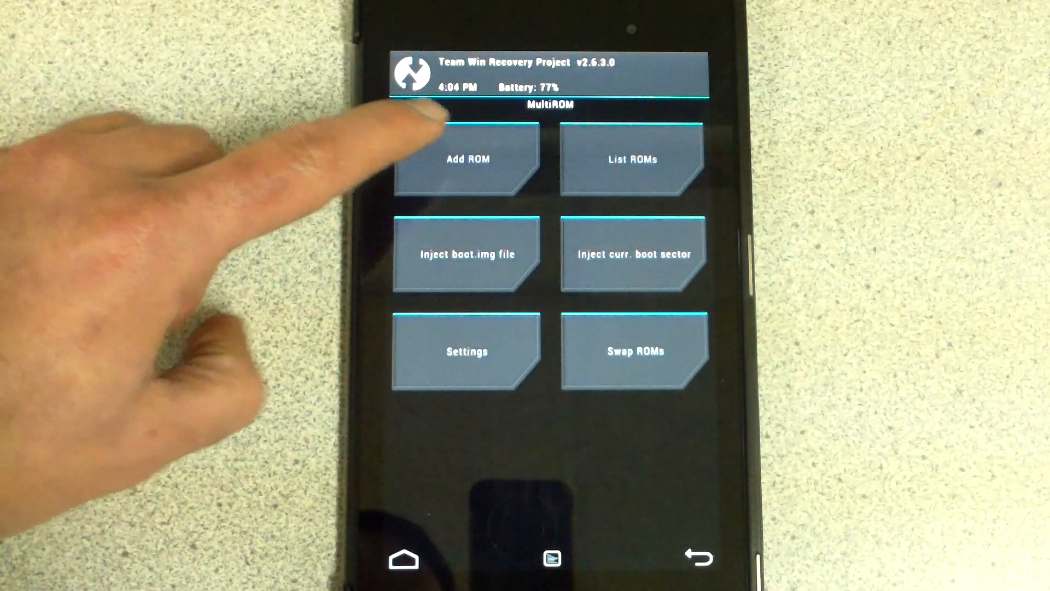
click(630, 157)
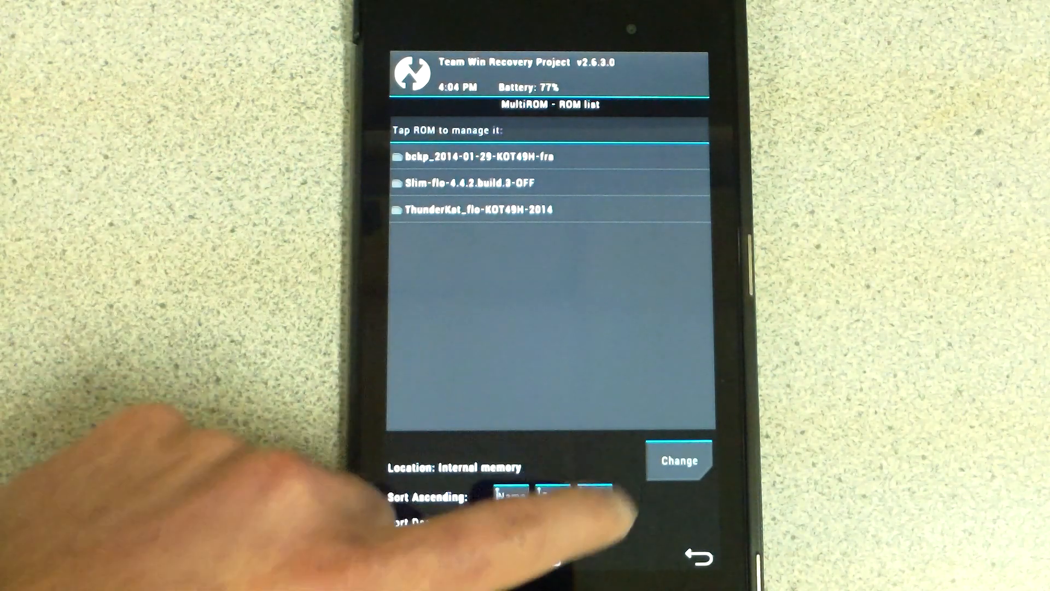
click(698, 558)
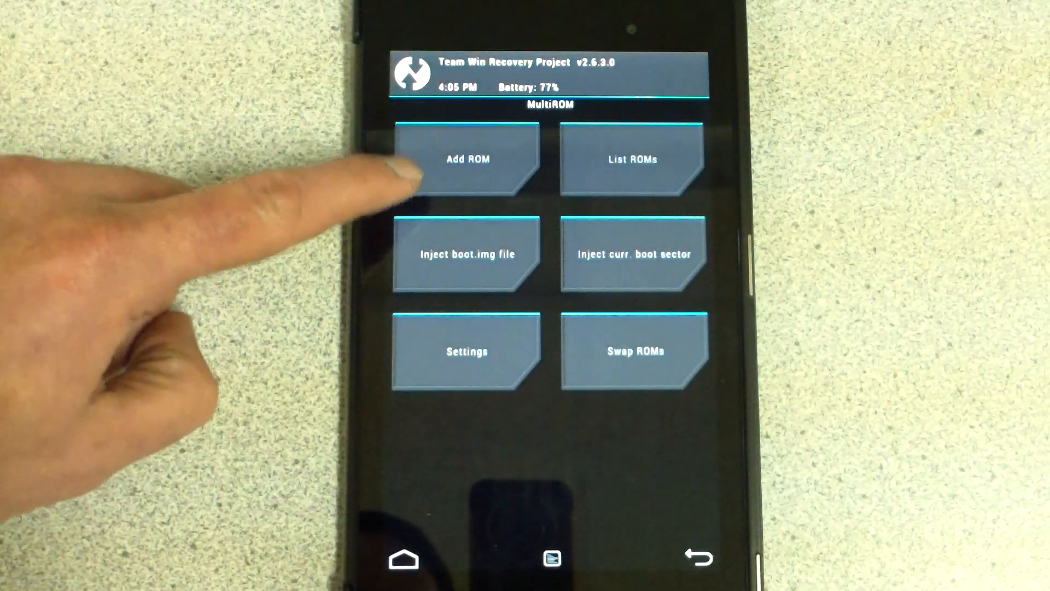
Step: Add a new Android ROM from ZIP and select AOSB-Flo-13022014.zip in the AOSB folder
click(444, 156)
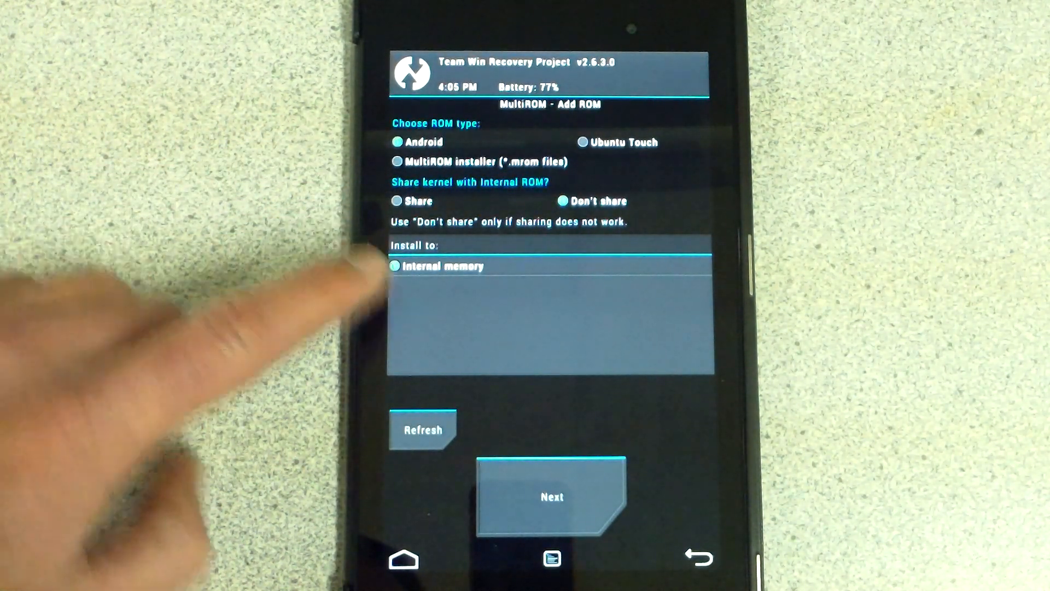
click(551, 488)
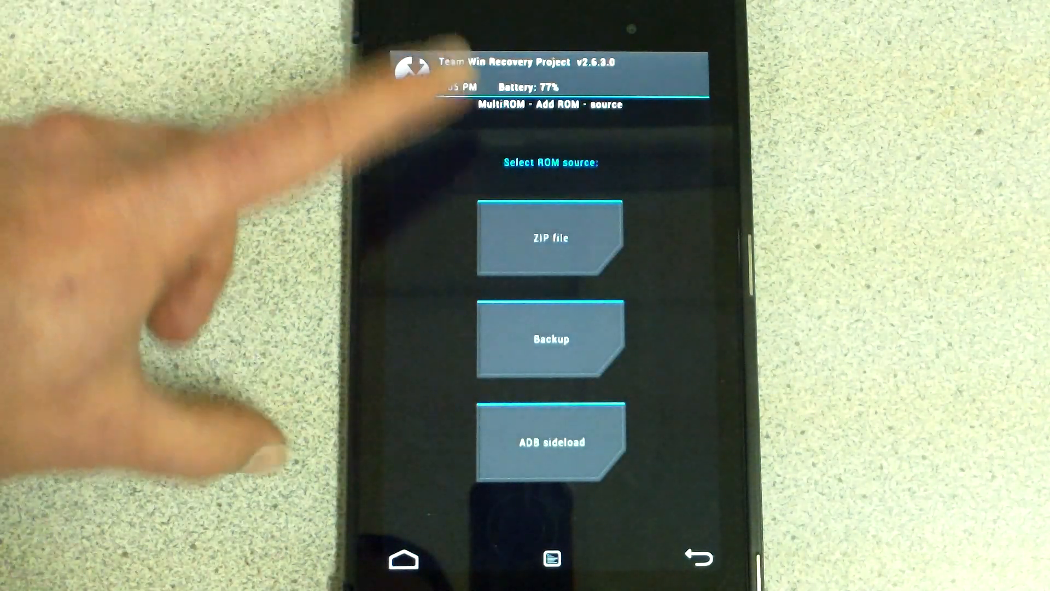
click(518, 233)
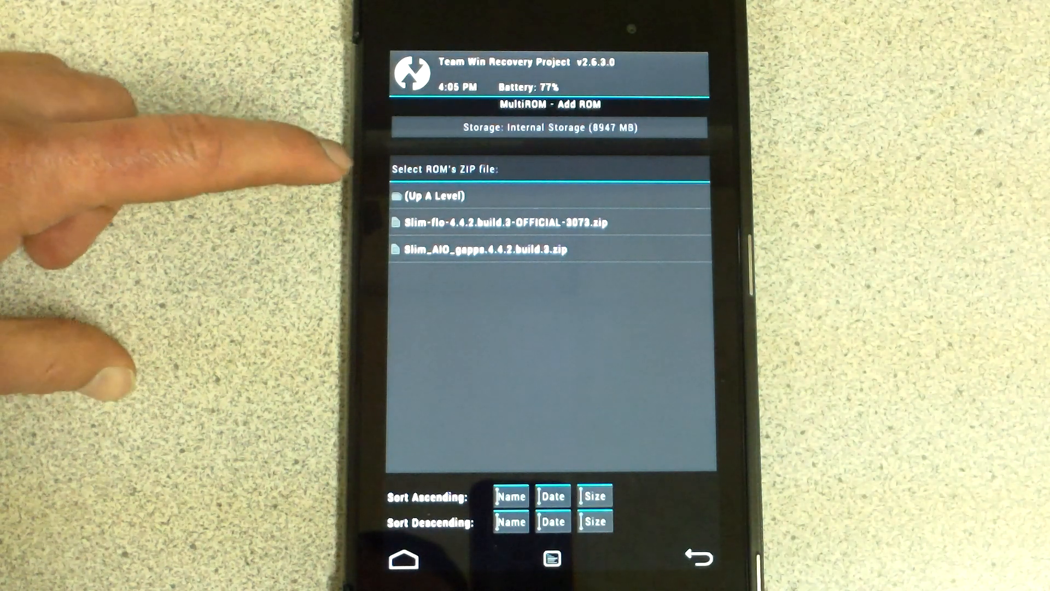
click(411, 197)
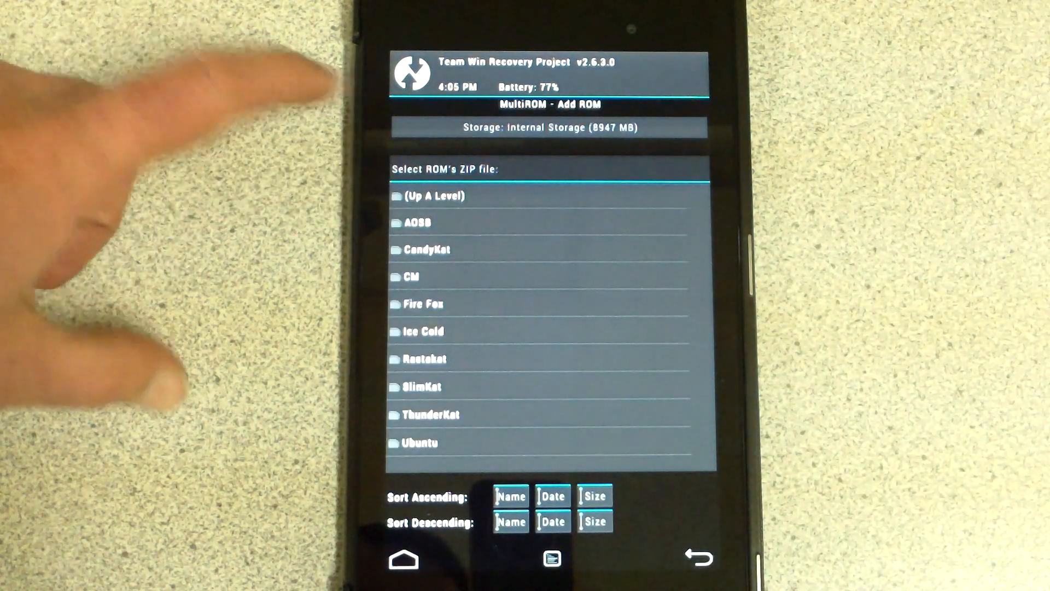
click(414, 223)
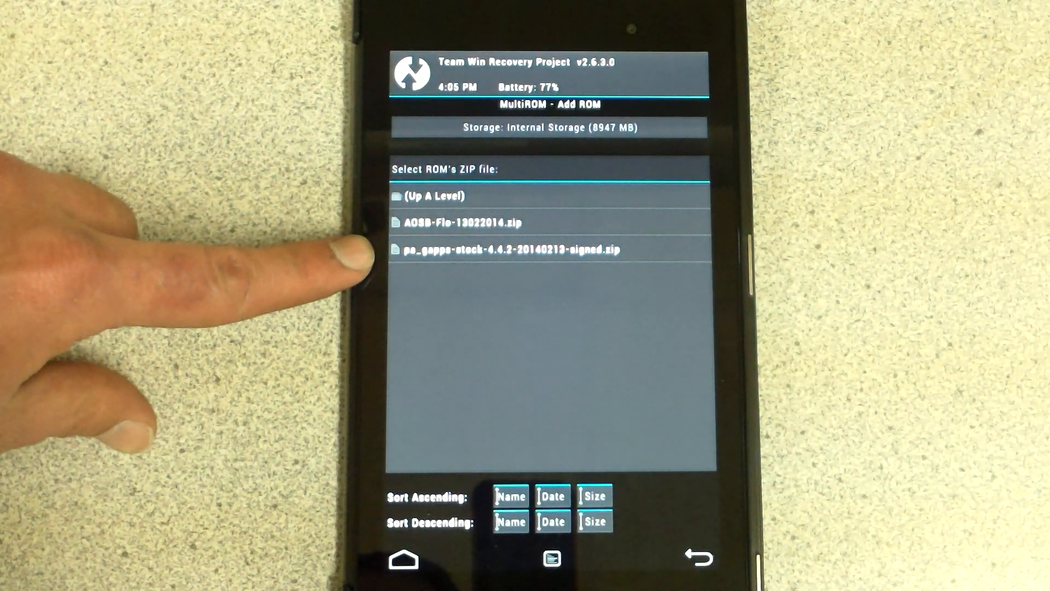
click(415, 222)
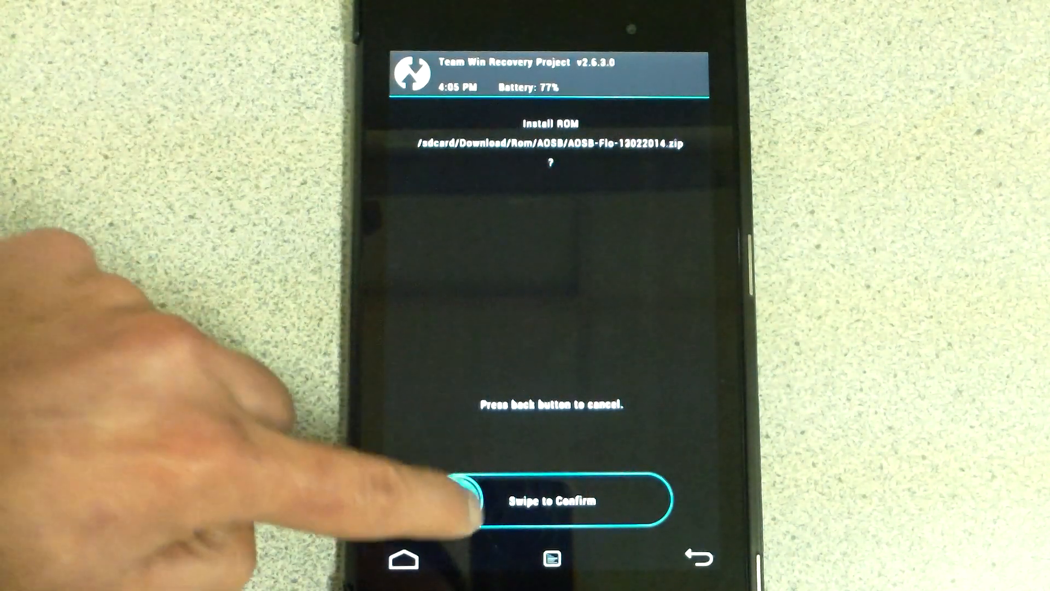
Step: Swipe to confirm and begin installing AOSB-Flo-13022014 as a secondary ROM
drag(463, 496, 644, 501)
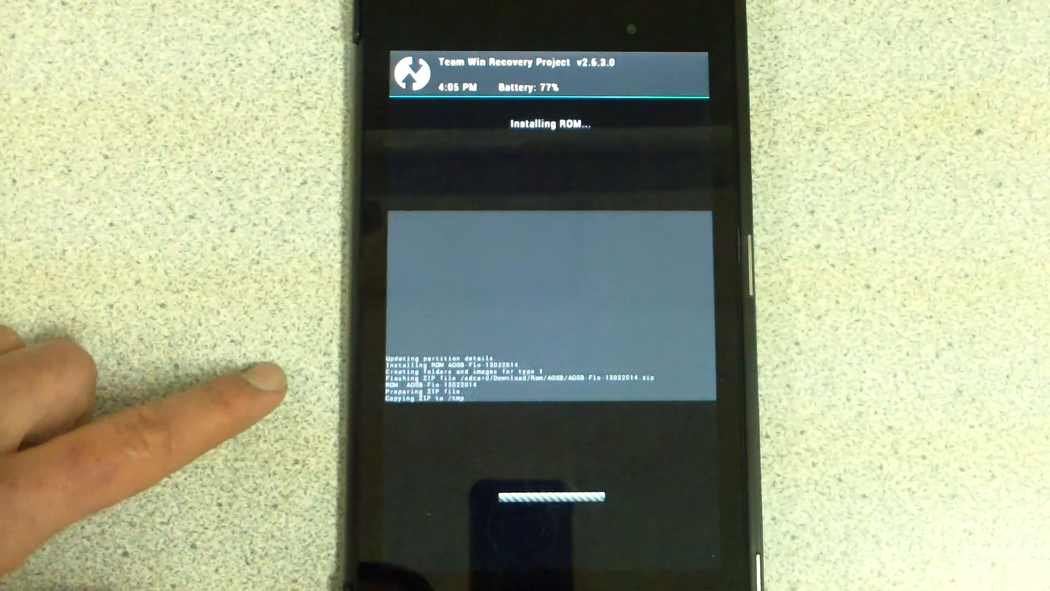
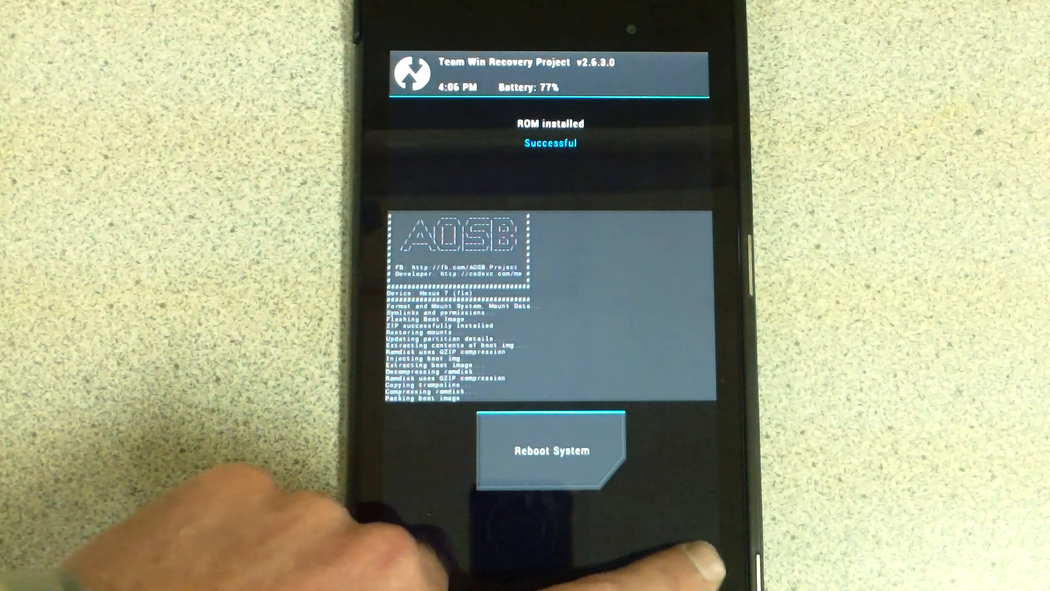
Step: Return to MultiROM's ROM list and select the AOSB-Flo-13022014 secondary ROM to manage
click(701, 559)
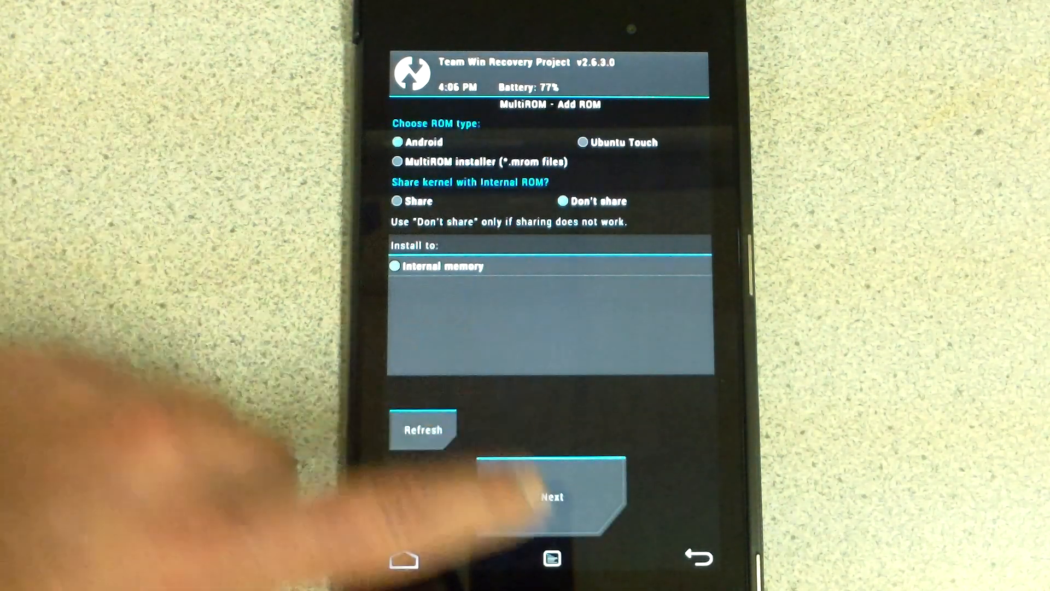
click(698, 560)
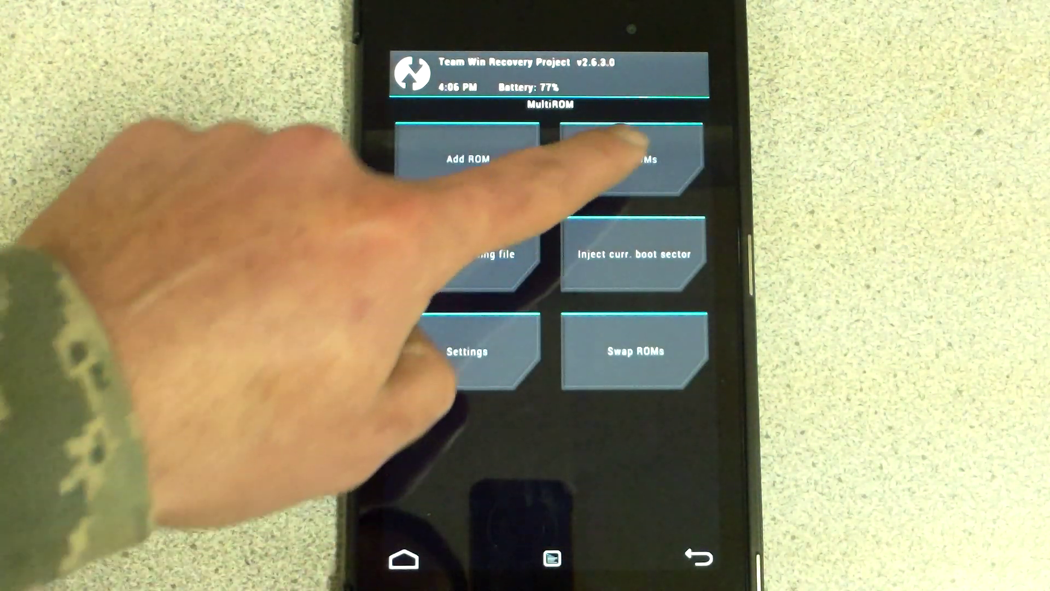
click(633, 156)
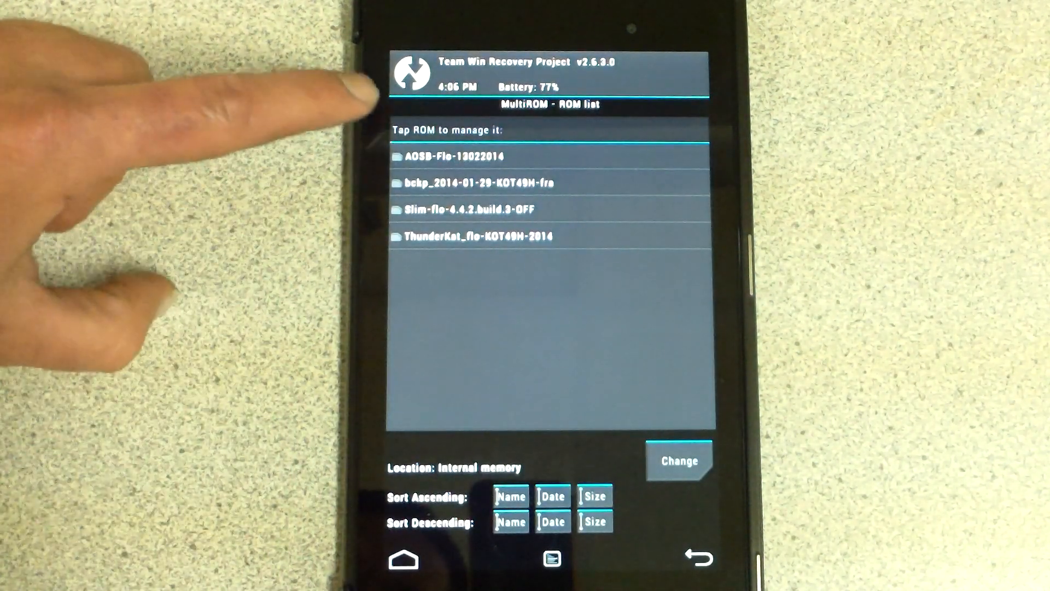
click(459, 155)
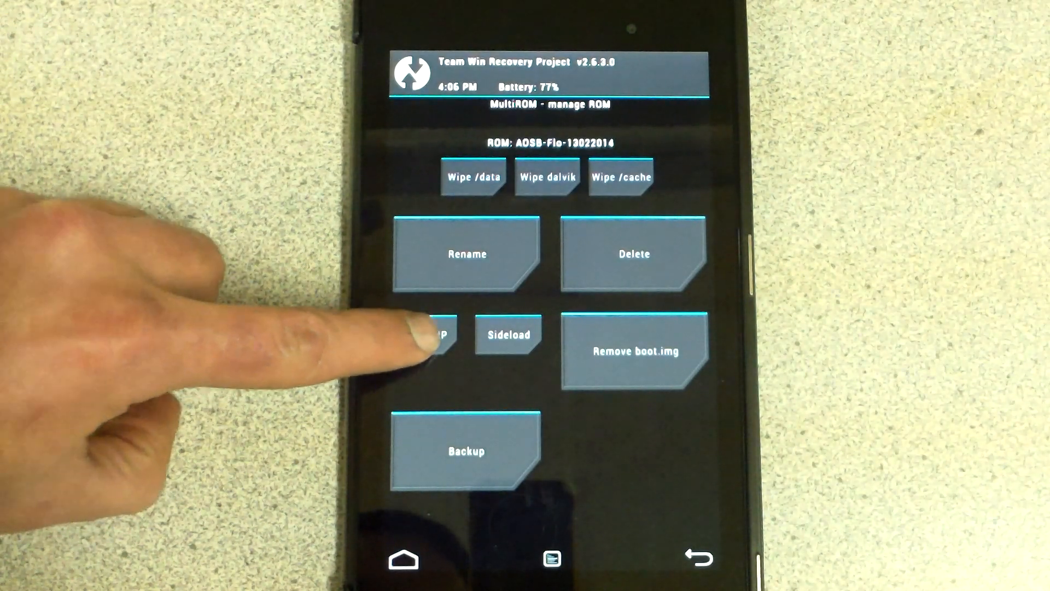
Step: Flash the pa_gapps Google Apps zip onto that ROM, swiping to confirm
click(422, 335)
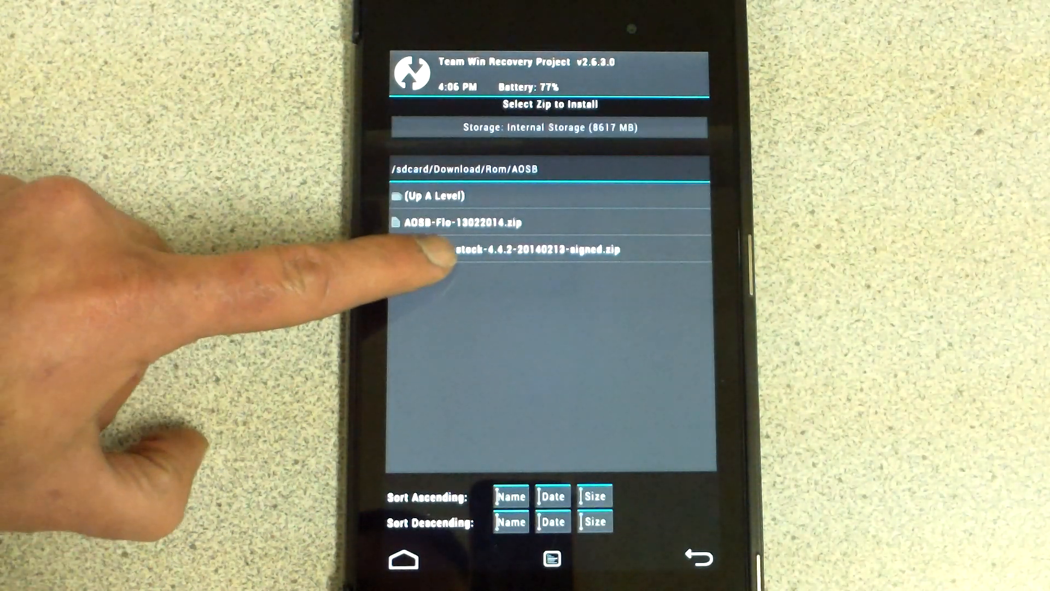
click(435, 249)
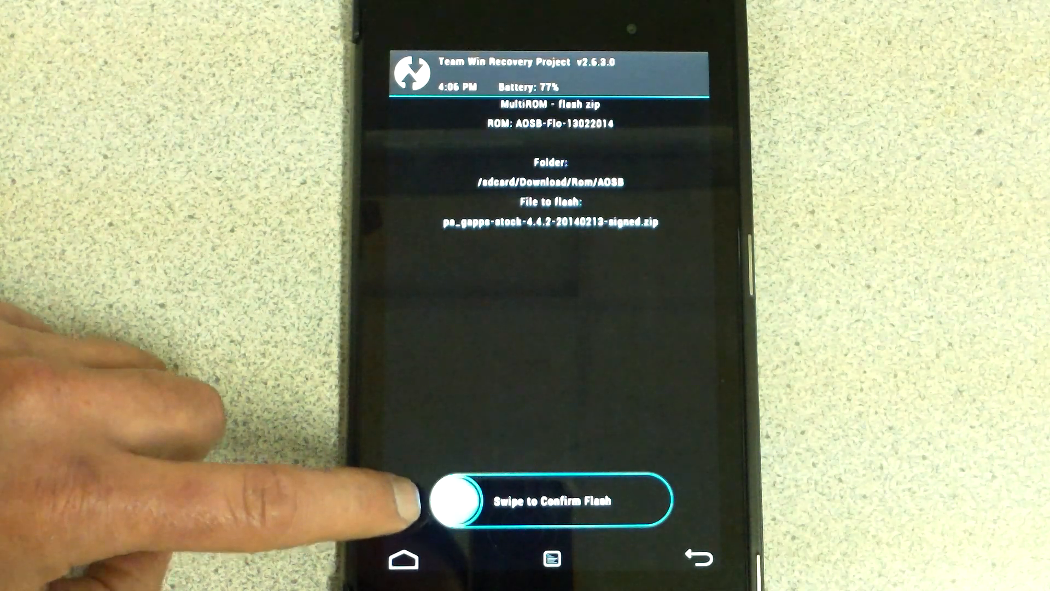
drag(455, 502, 656, 501)
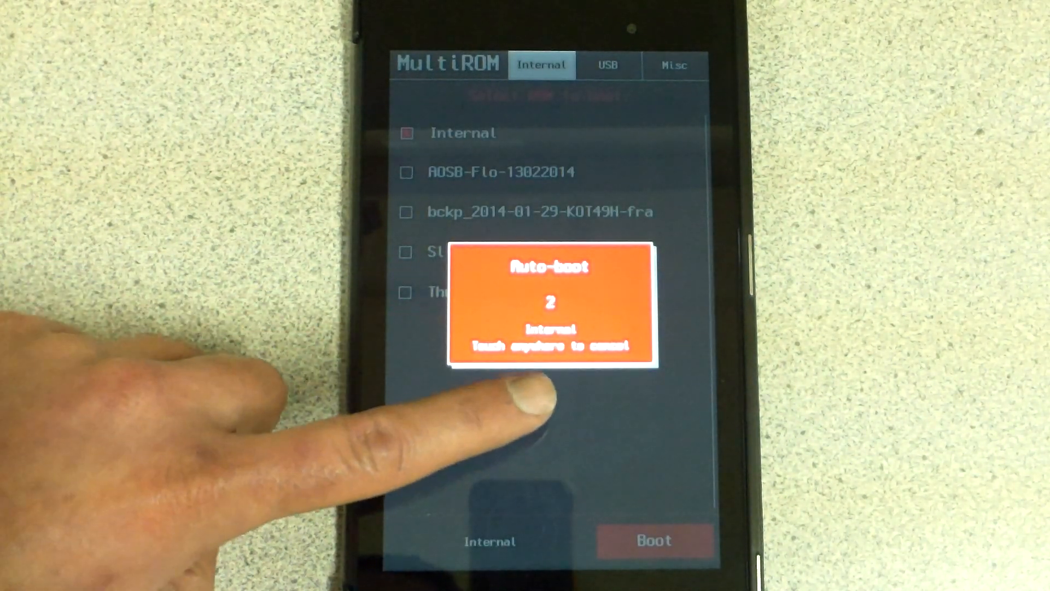
Step: Cancel the auto-boot countdown and boot the AOSB-Flo-13022014 ROM
click(529, 386)
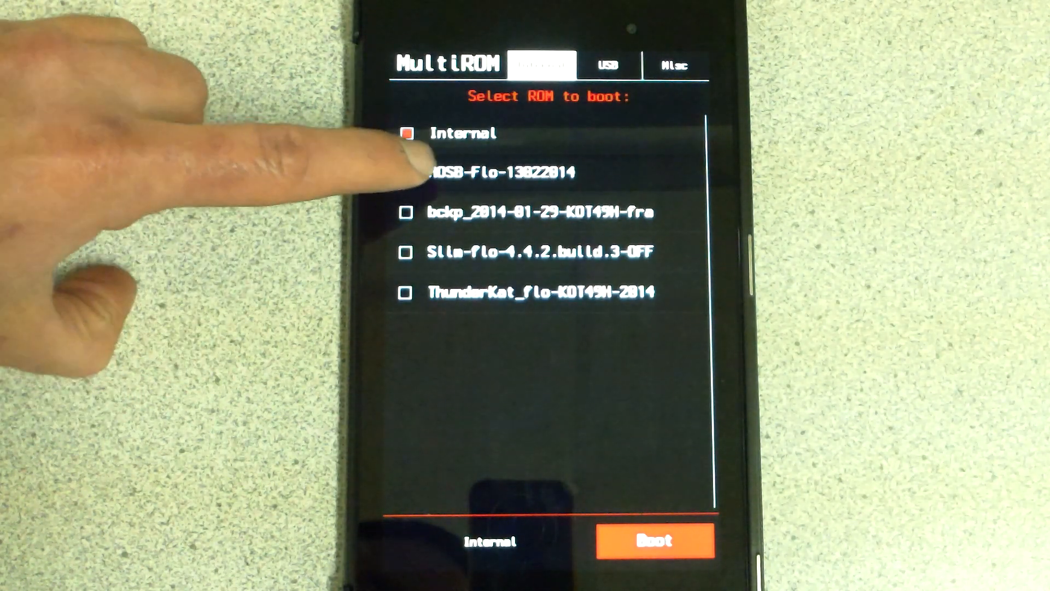
click(406, 172)
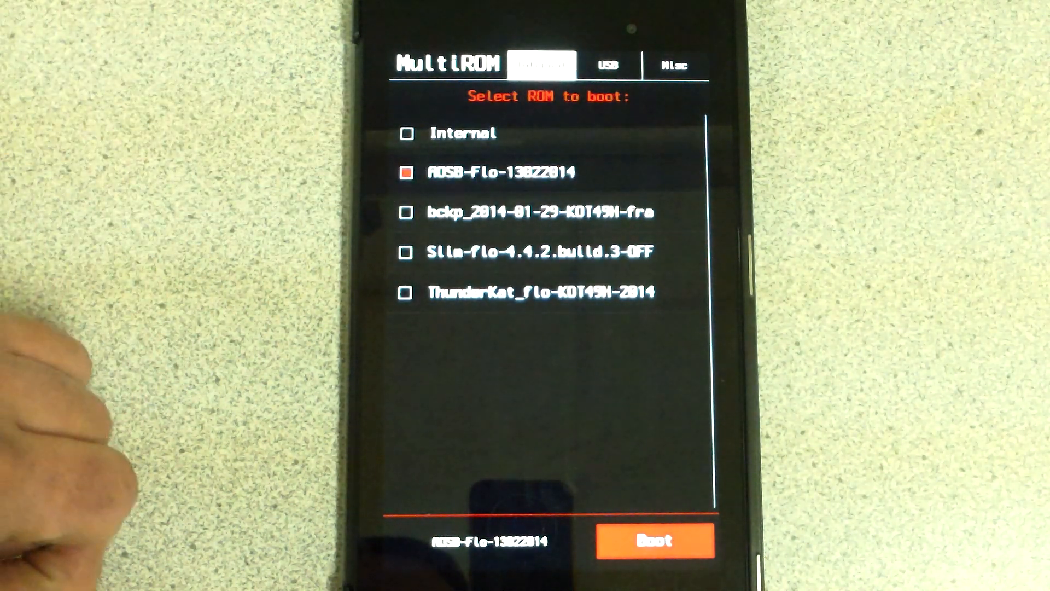
click(654, 540)
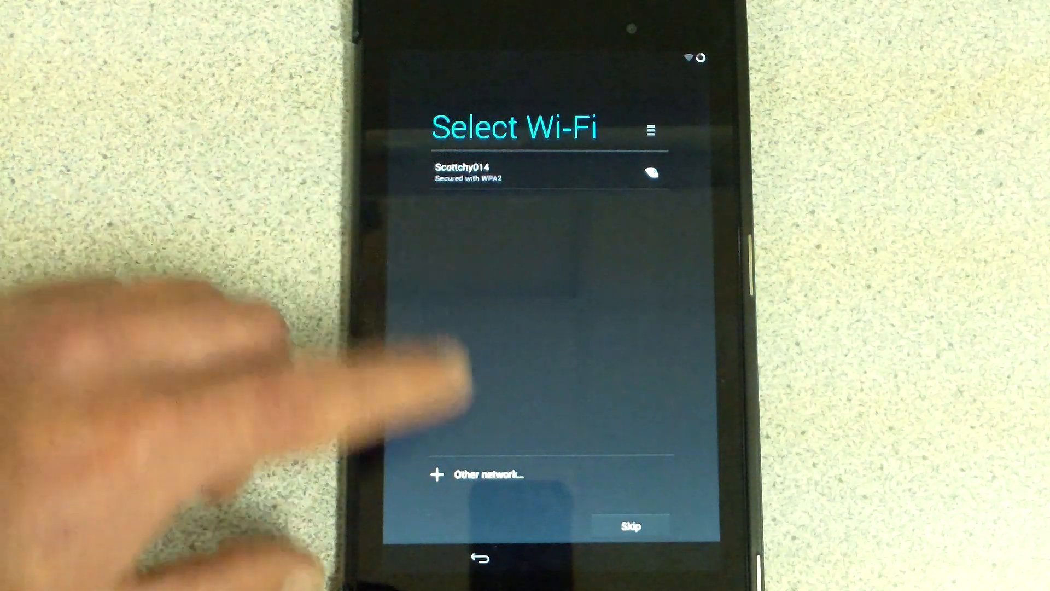
Step: Skip Wi-Fi, continue past location, date & time and Google services, and finish setup
click(631, 526)
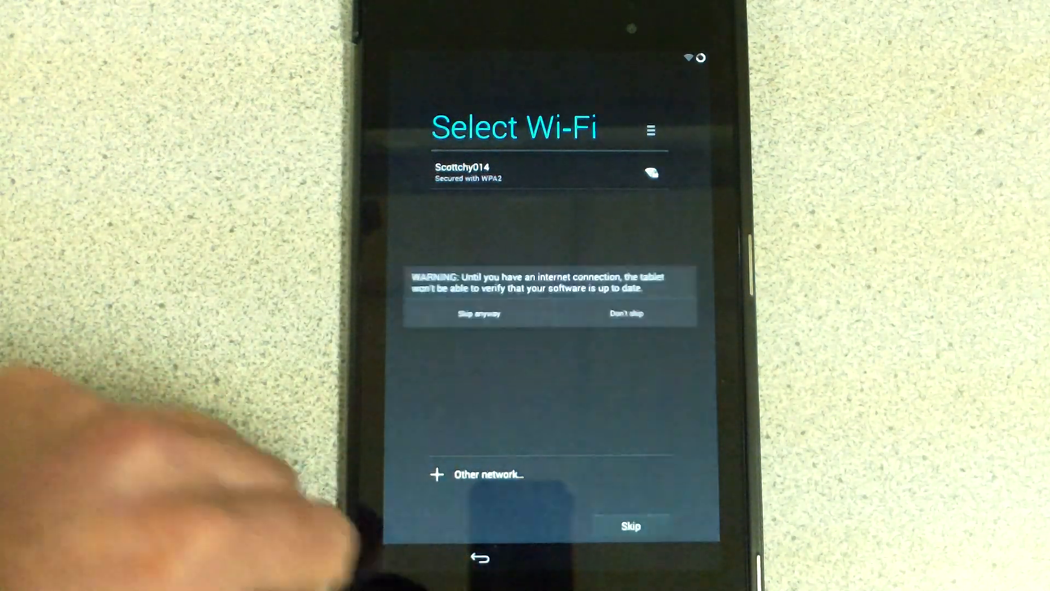
click(474, 312)
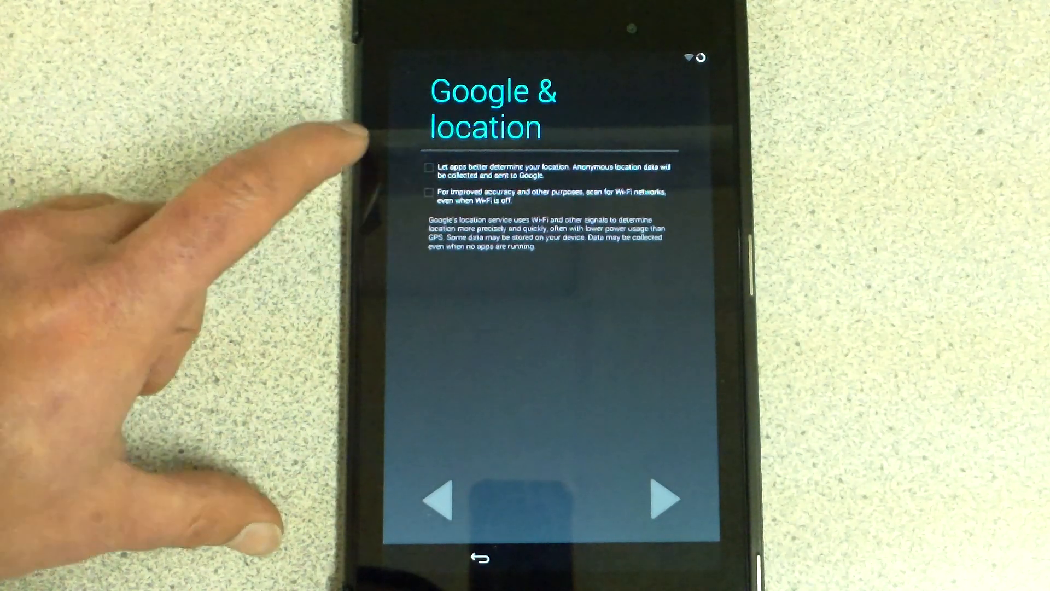
click(664, 496)
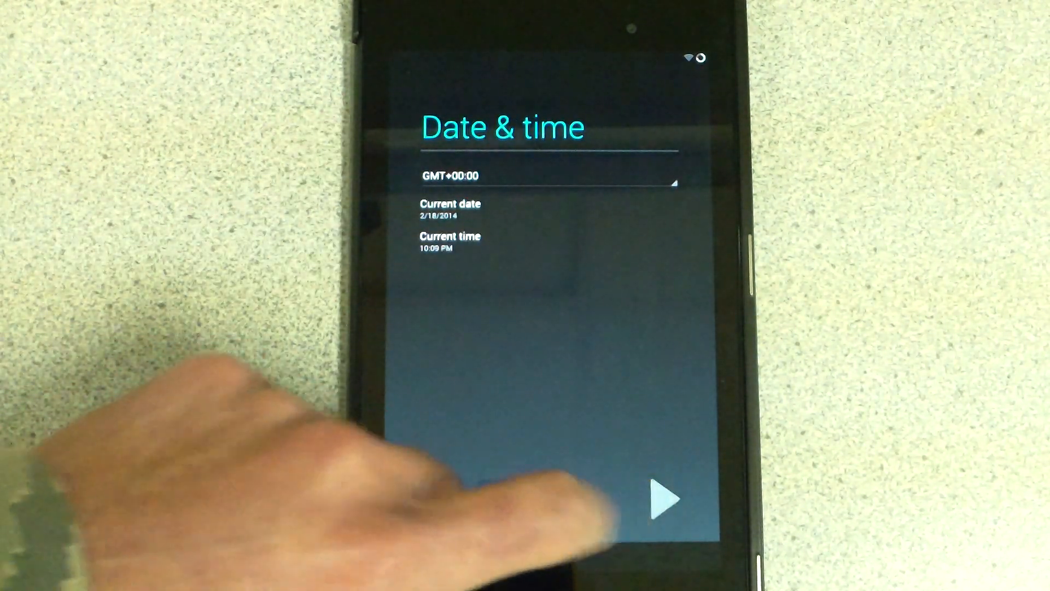
click(664, 496)
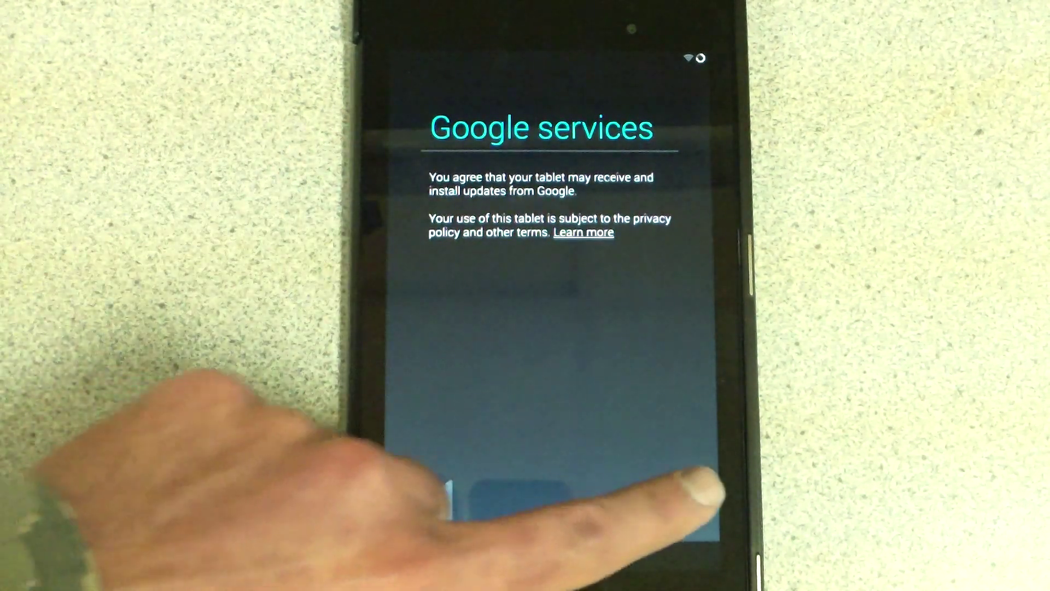
click(664, 496)
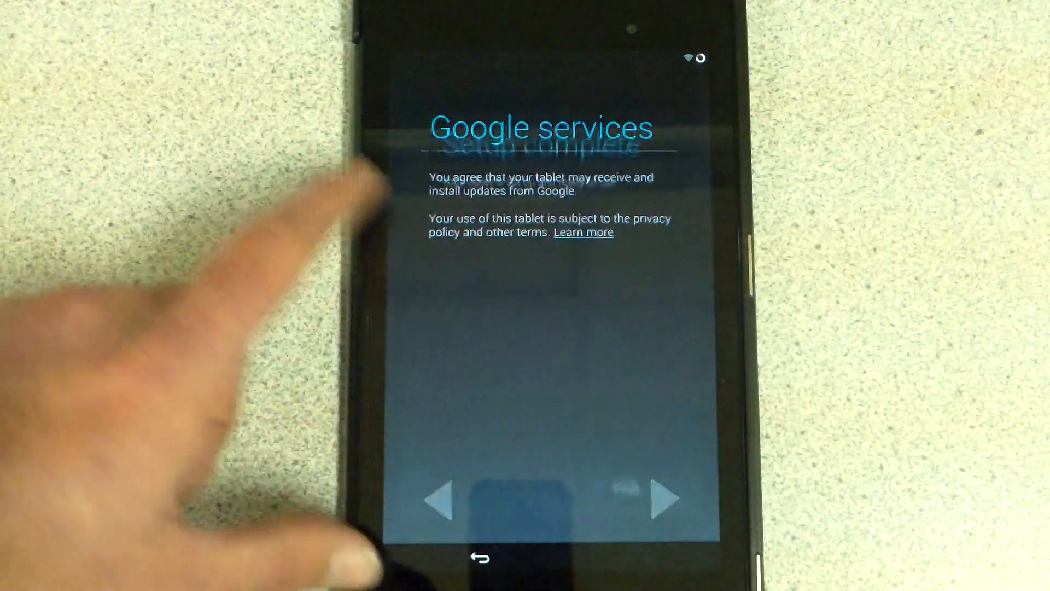
click(636, 510)
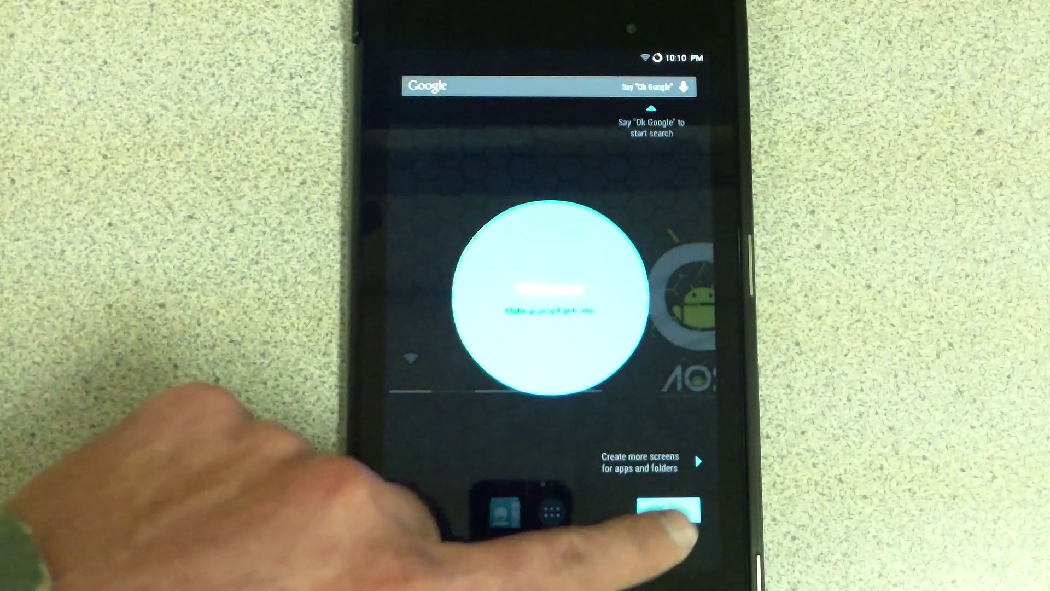
Step: Dismiss both launcher welcome tips and swipe through the home screen pages
click(668, 510)
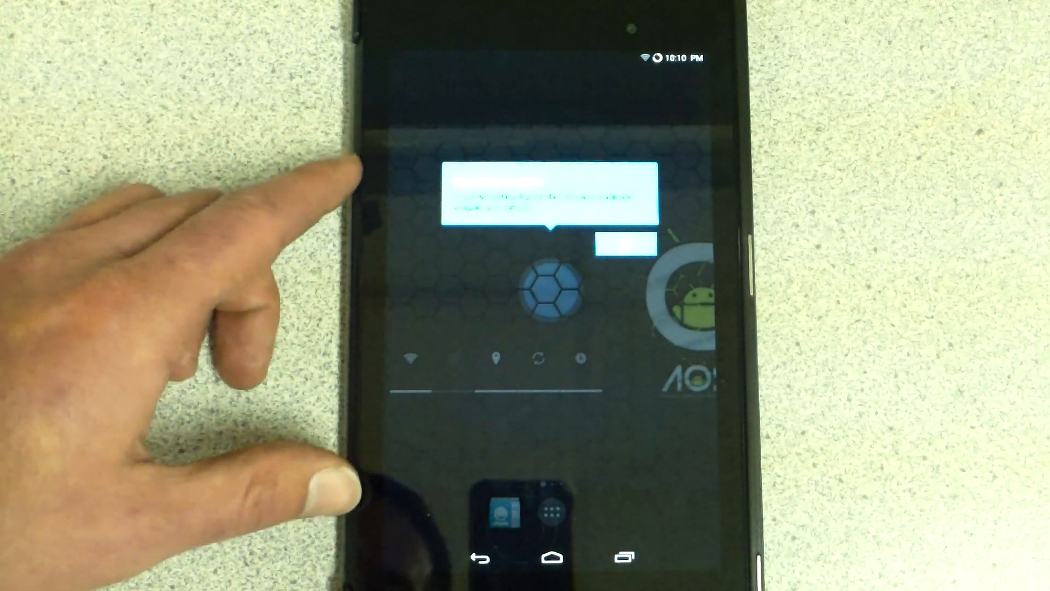
click(625, 243)
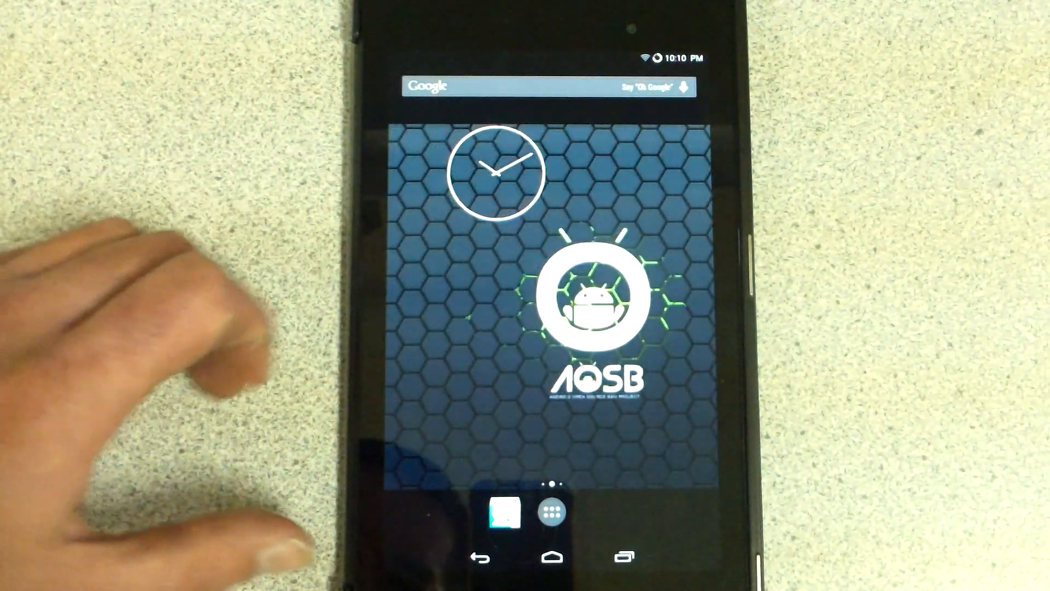
mouse_move(504, 329)
mouse_down()
mouse_move(393, 328)
mouse_move(539, 211)
mouse_up()
drag(410, 271, 549, 215)
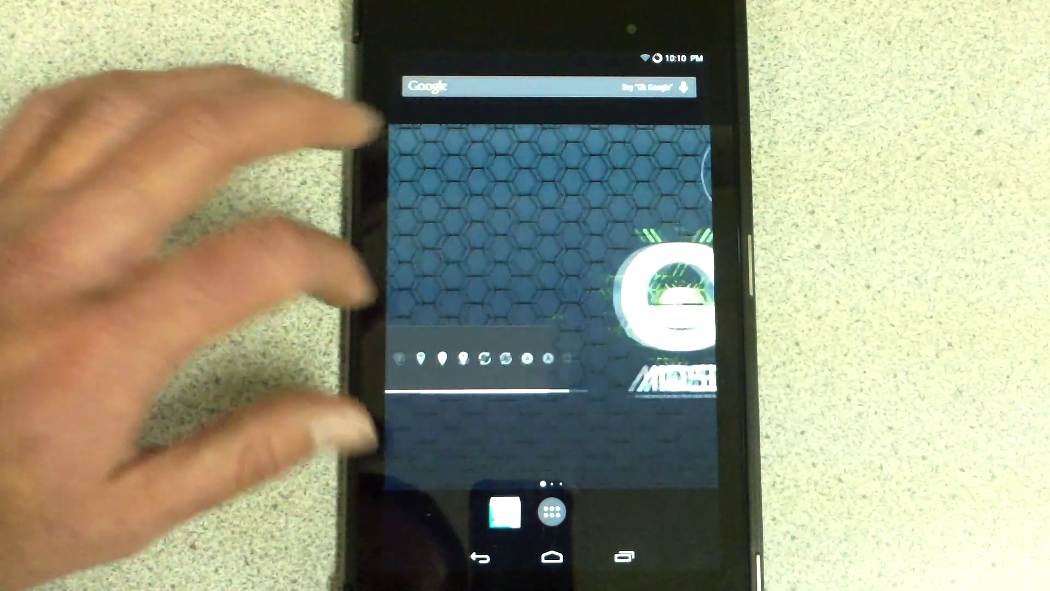
mouse_move(541, 271)
mouse_down()
mouse_move(378, 262)
mouse_move(558, 247)
mouse_up()
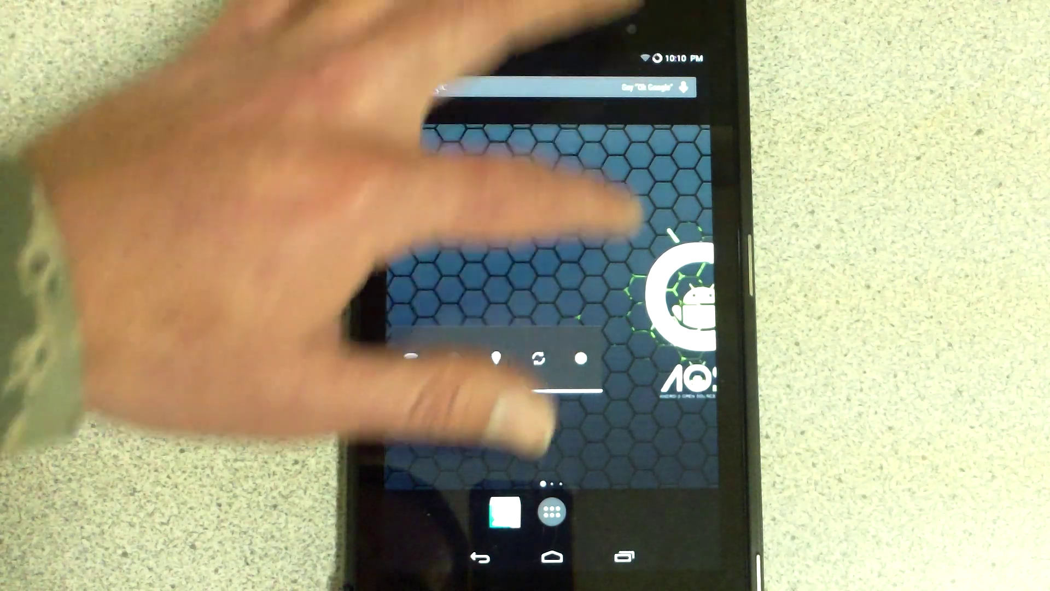
Step: Pull down Quick Settings and enter the full Settings app
drag(574, 50, 509, 246)
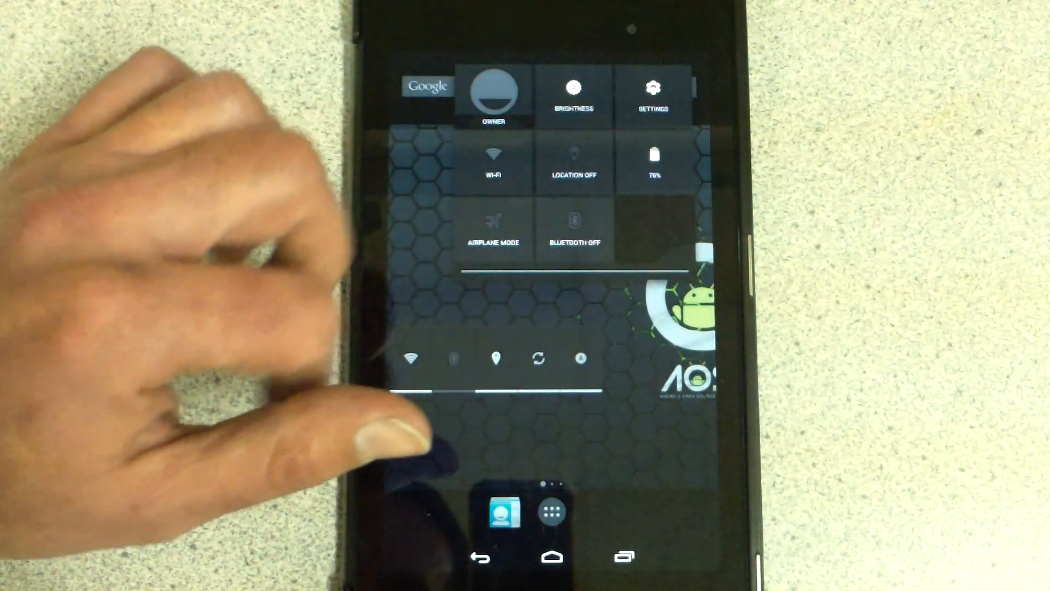
click(654, 94)
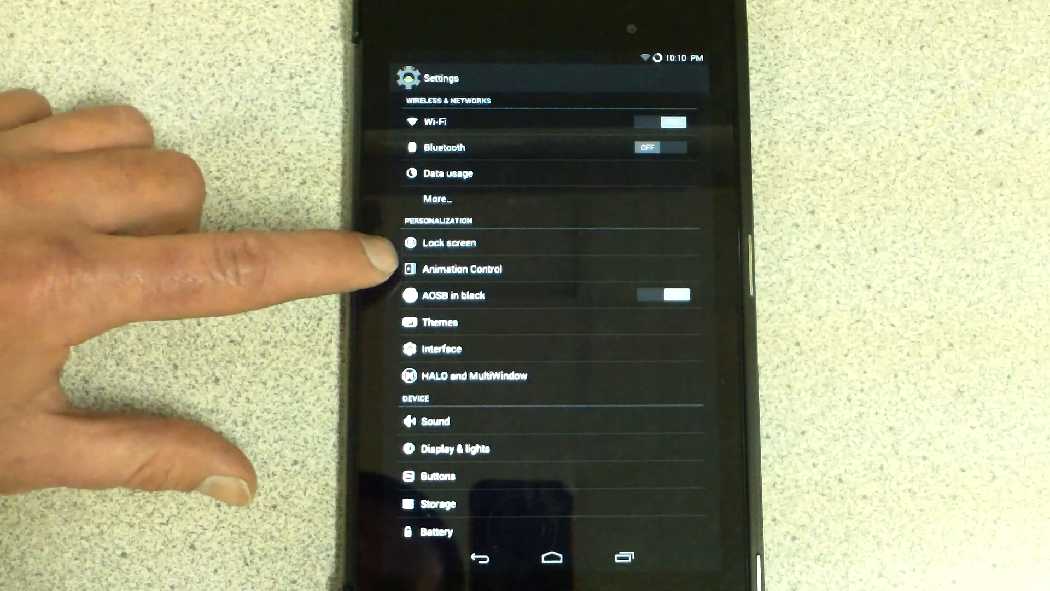
Step: Browse Animation Control's system animations and the Themes settings, returning to the main list
click(460, 267)
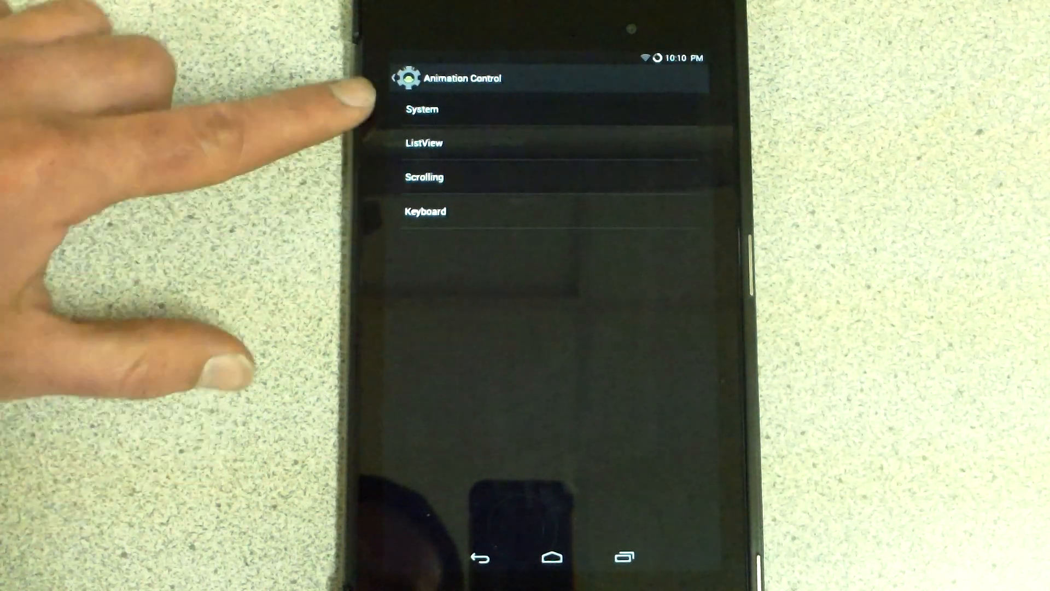
click(423, 110)
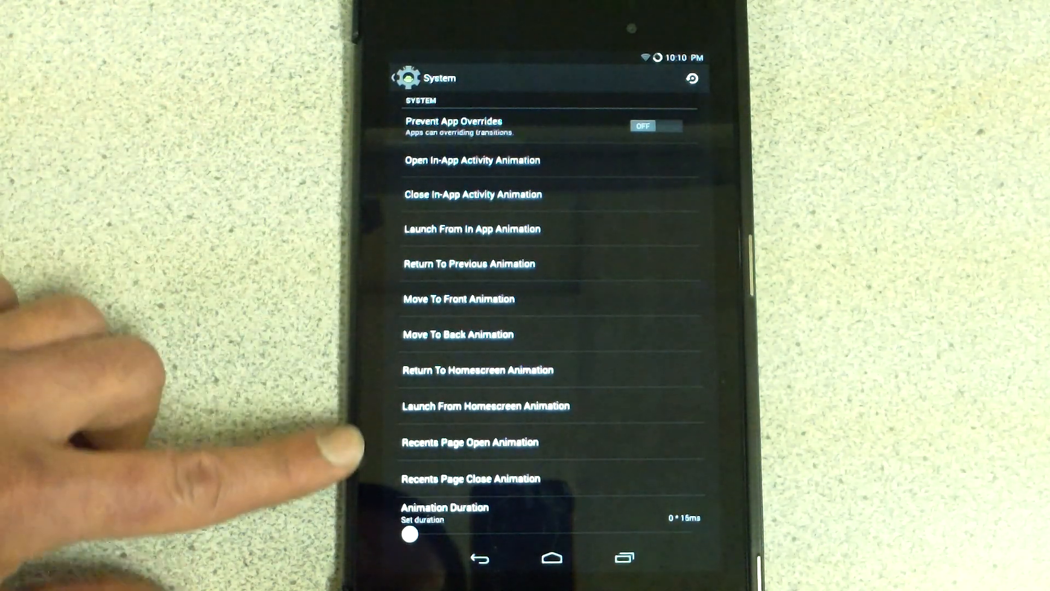
drag(375, 374, 415, 193)
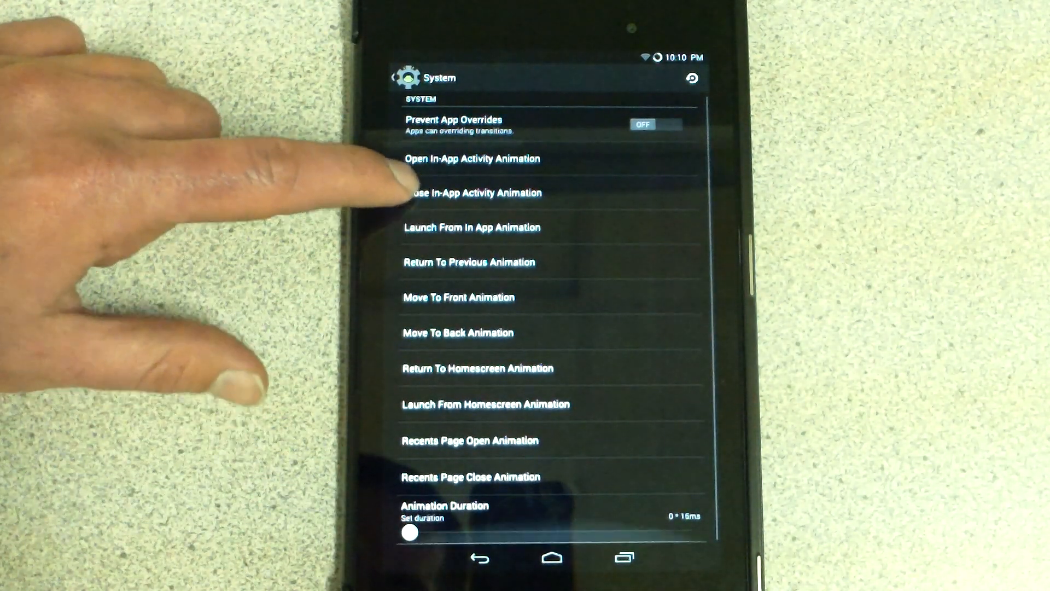
click(479, 558)
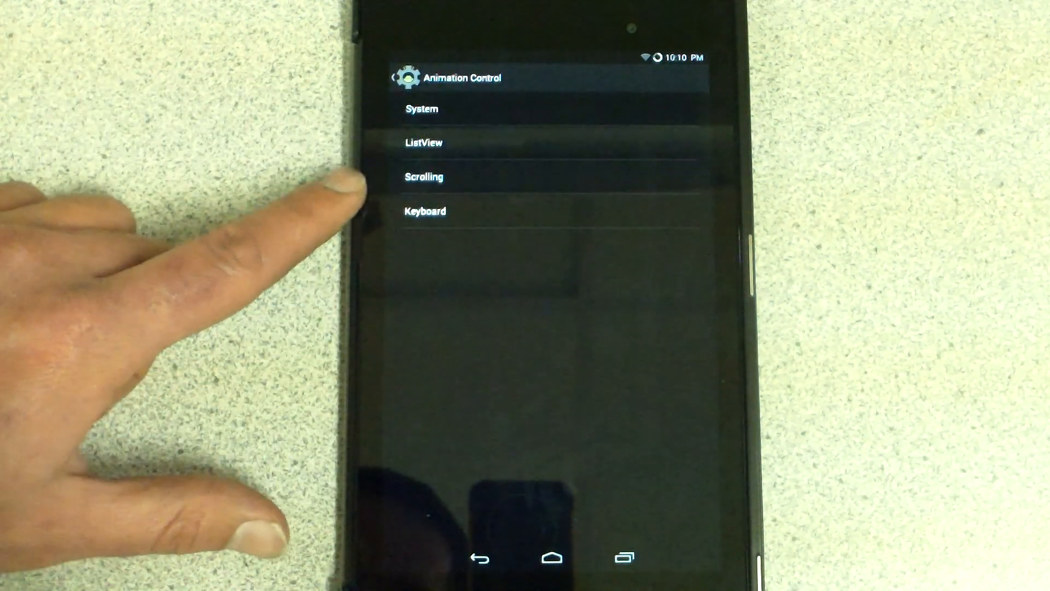
click(481, 558)
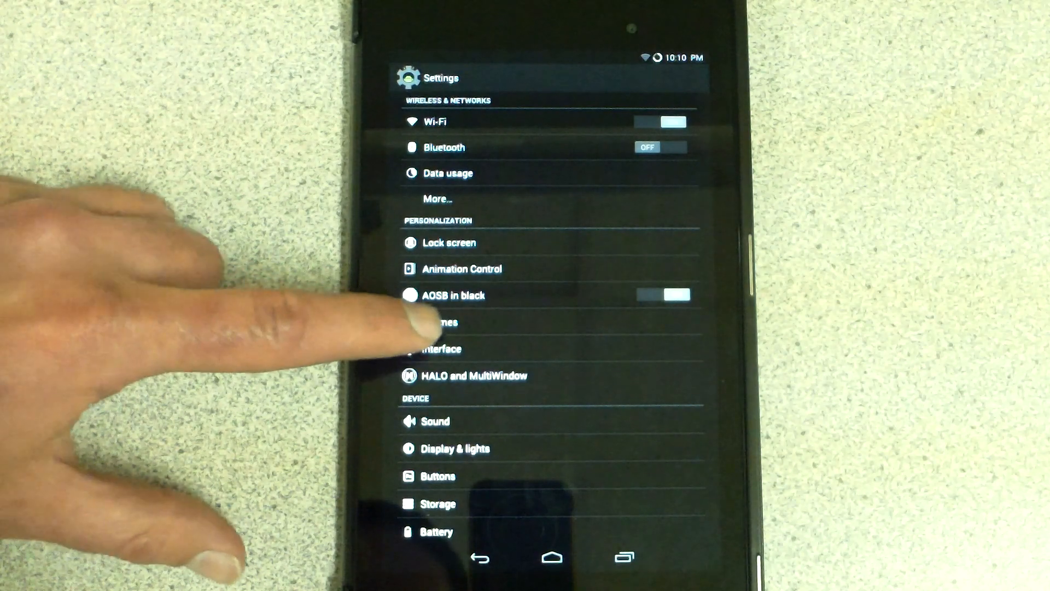
click(435, 323)
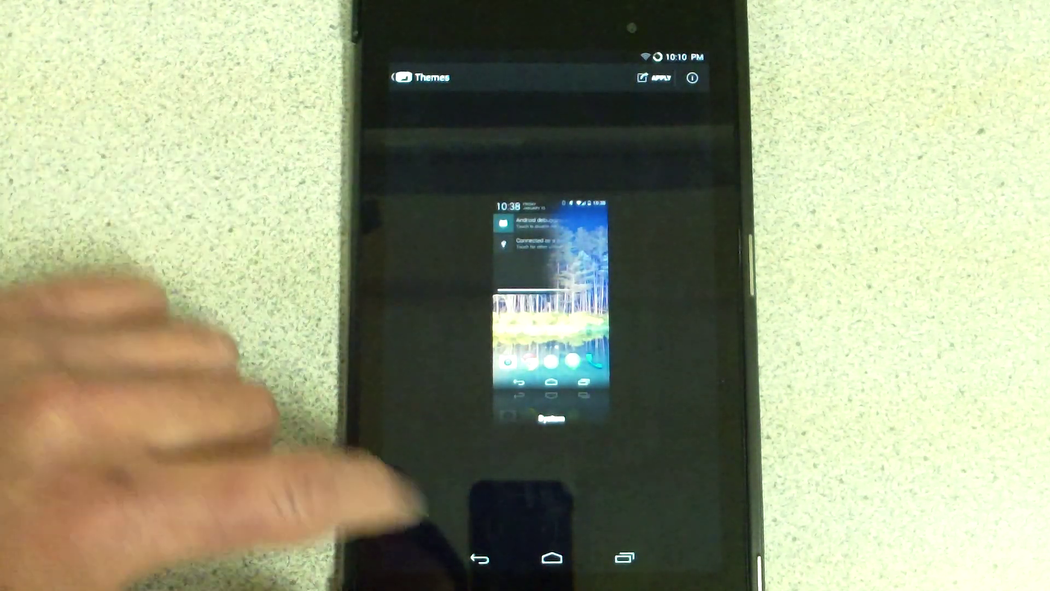
click(479, 558)
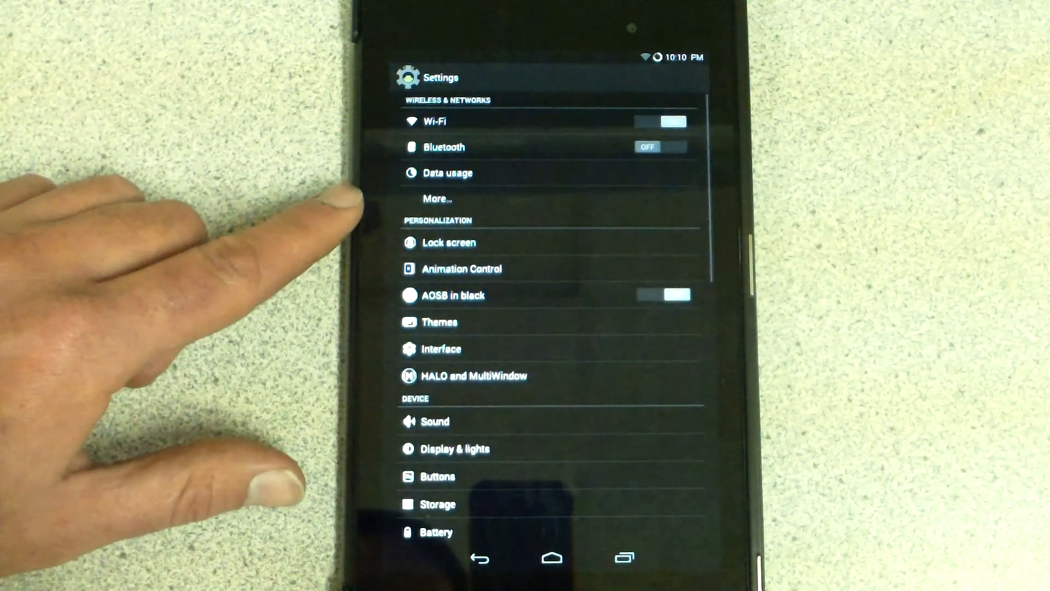
Step: Look through Interface (Recents RAM bar) and the More... device options, returning to the main list
click(418, 349)
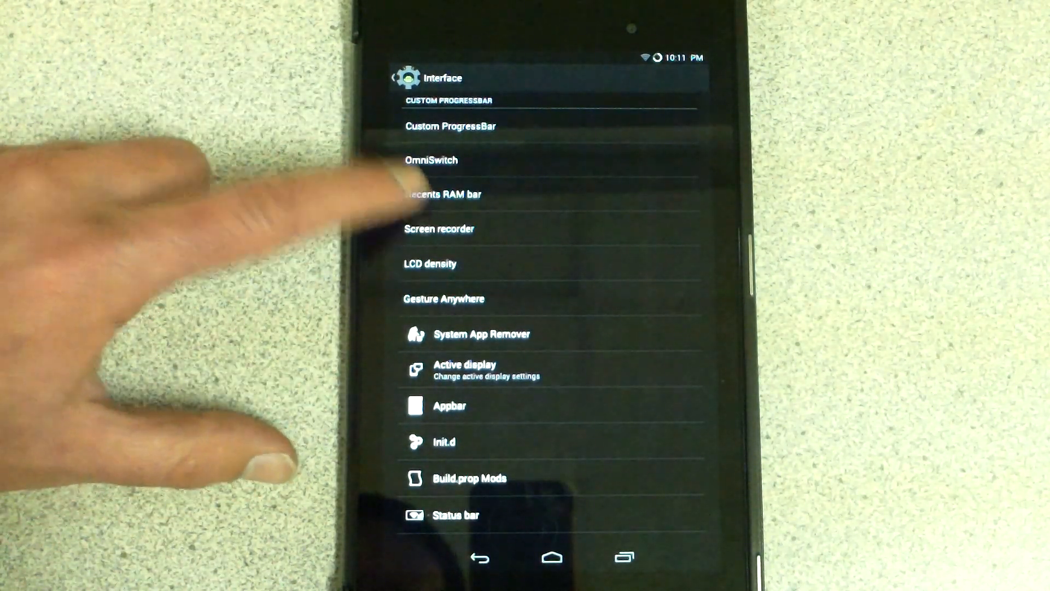
click(434, 195)
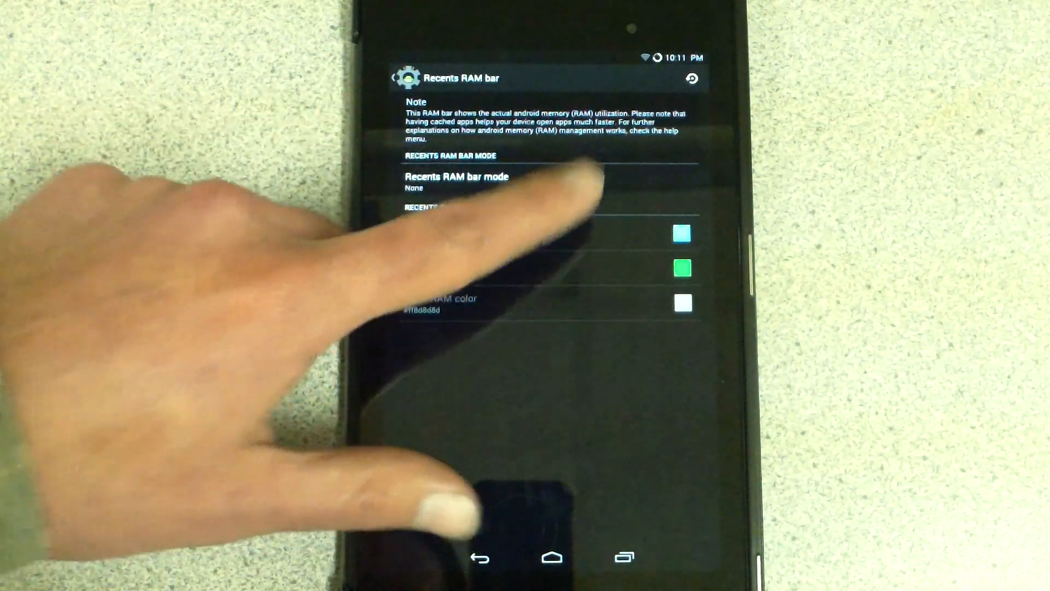
click(480, 557)
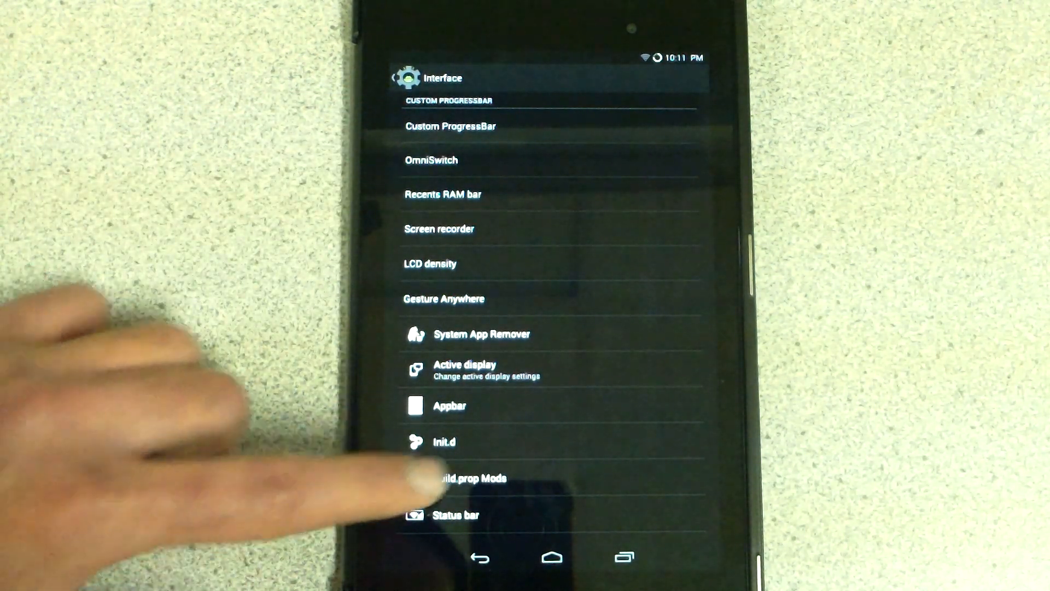
drag(427, 476, 375, 234)
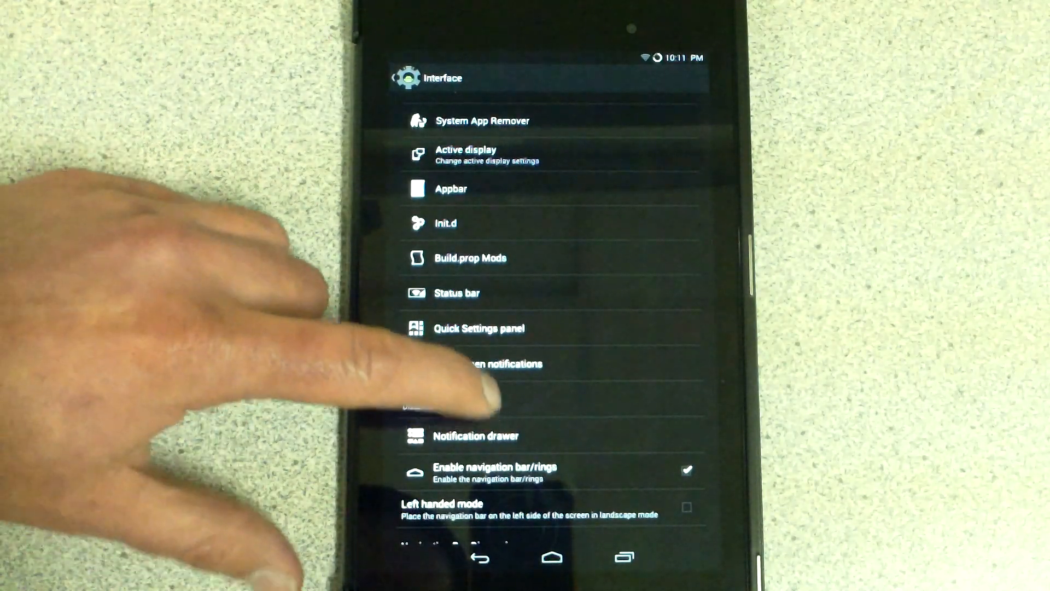
mouse_move(490, 398)
mouse_down()
mouse_move(410, 199)
mouse_move(387, 94)
mouse_up()
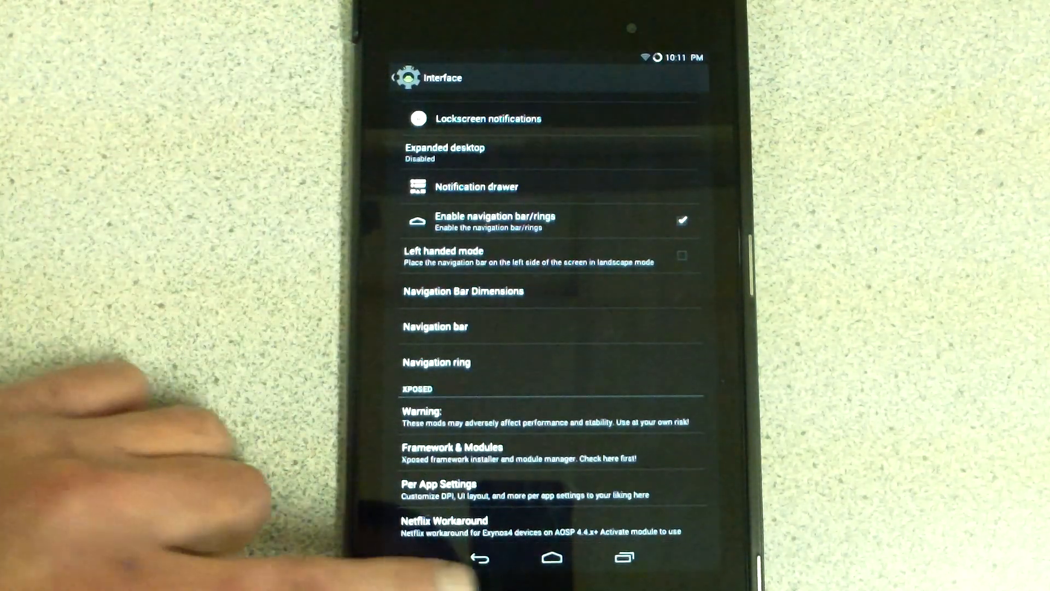
click(480, 558)
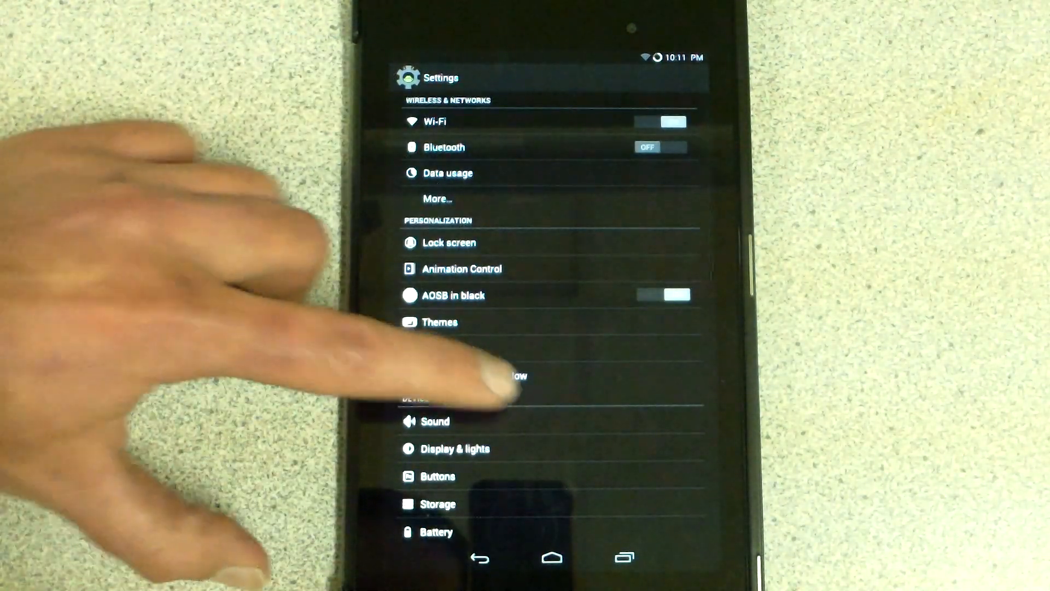
drag(492, 375, 499, 145)
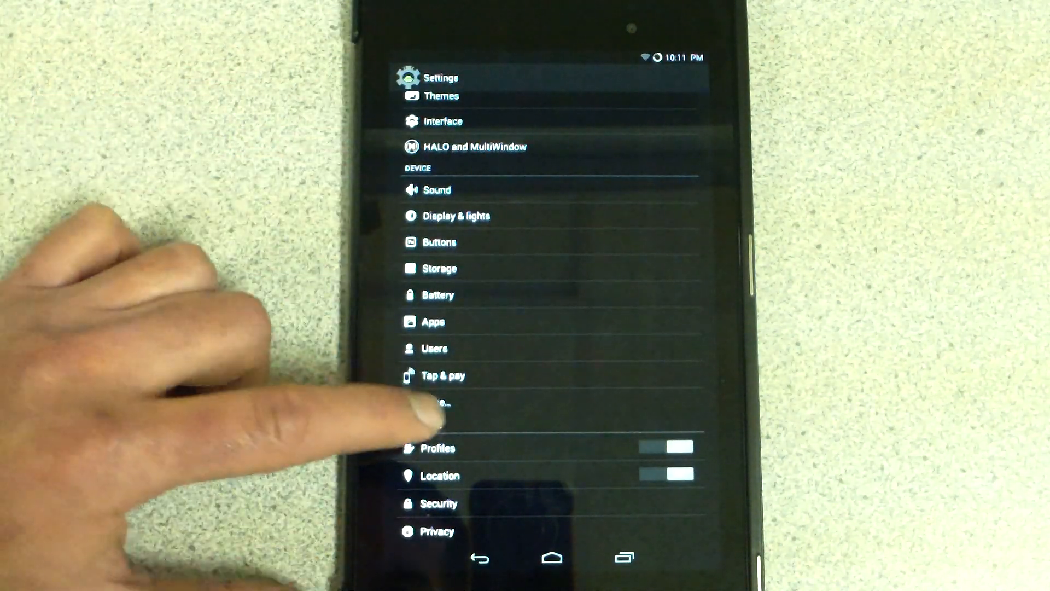
click(426, 400)
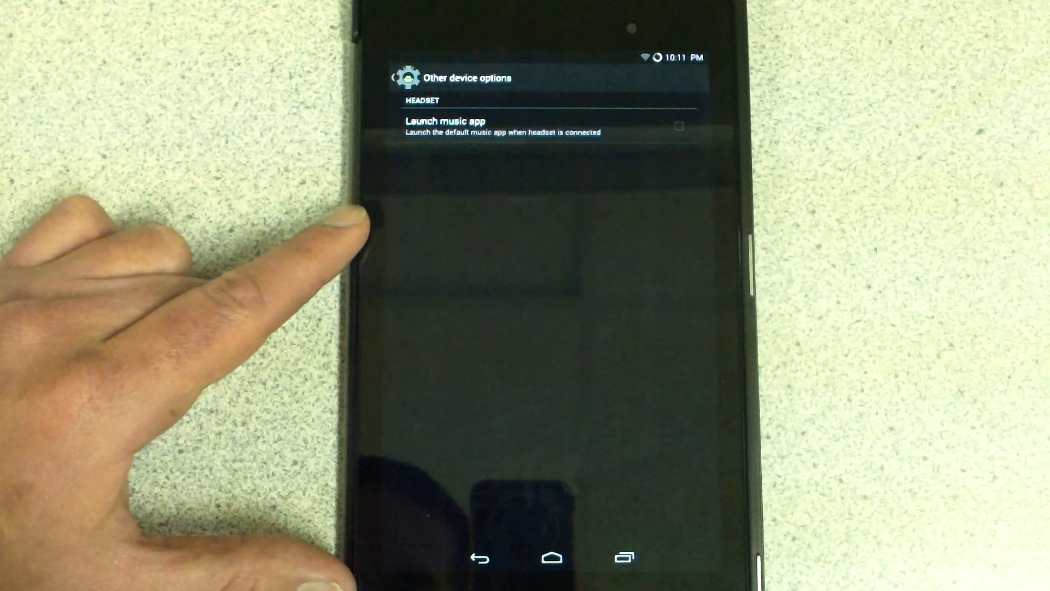
click(479, 558)
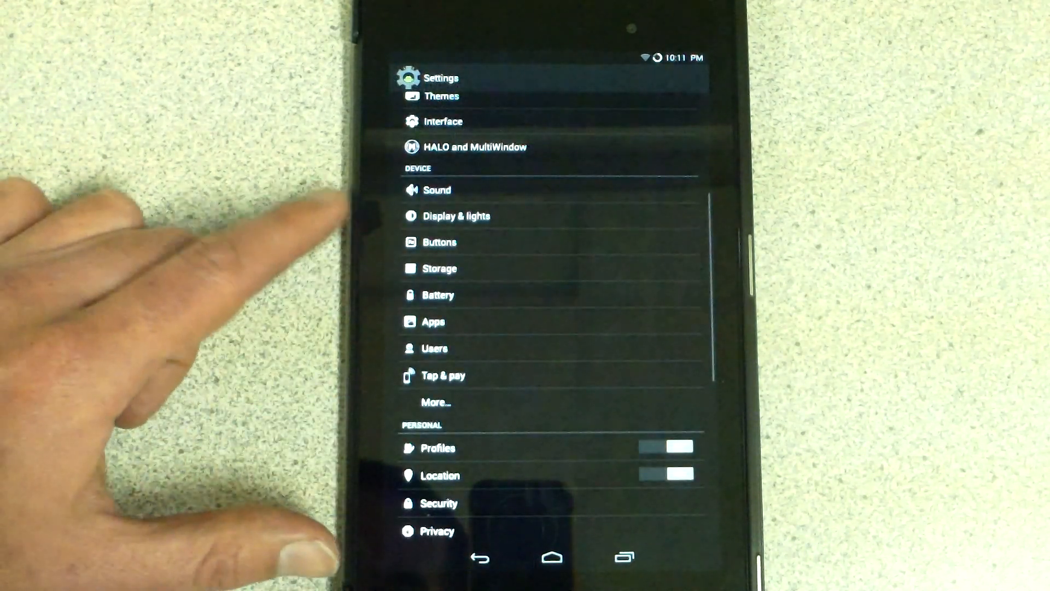
drag(406, 402, 375, 176)
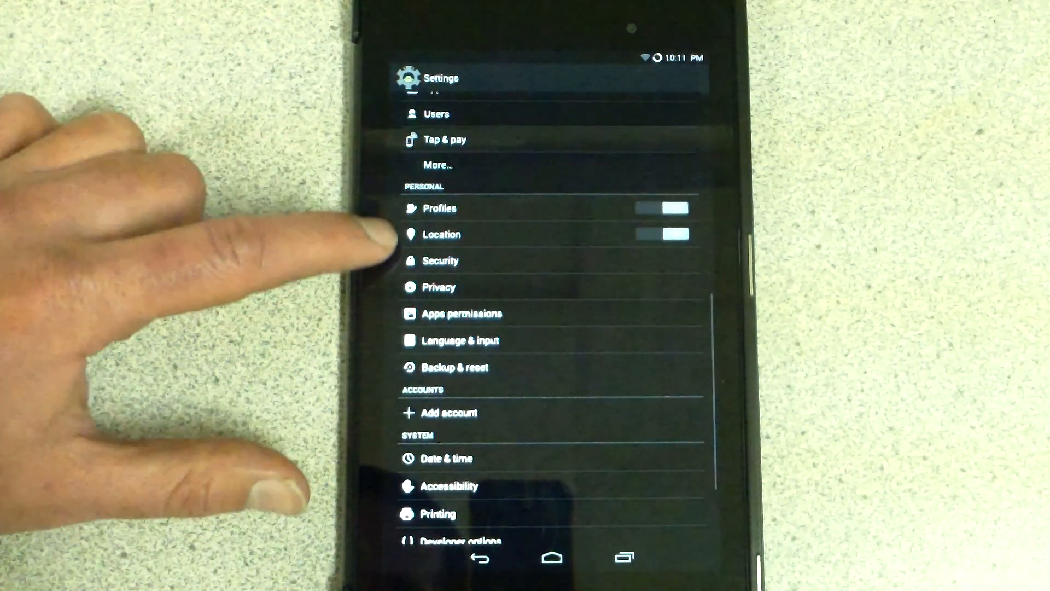
drag(392, 359, 386, 188)
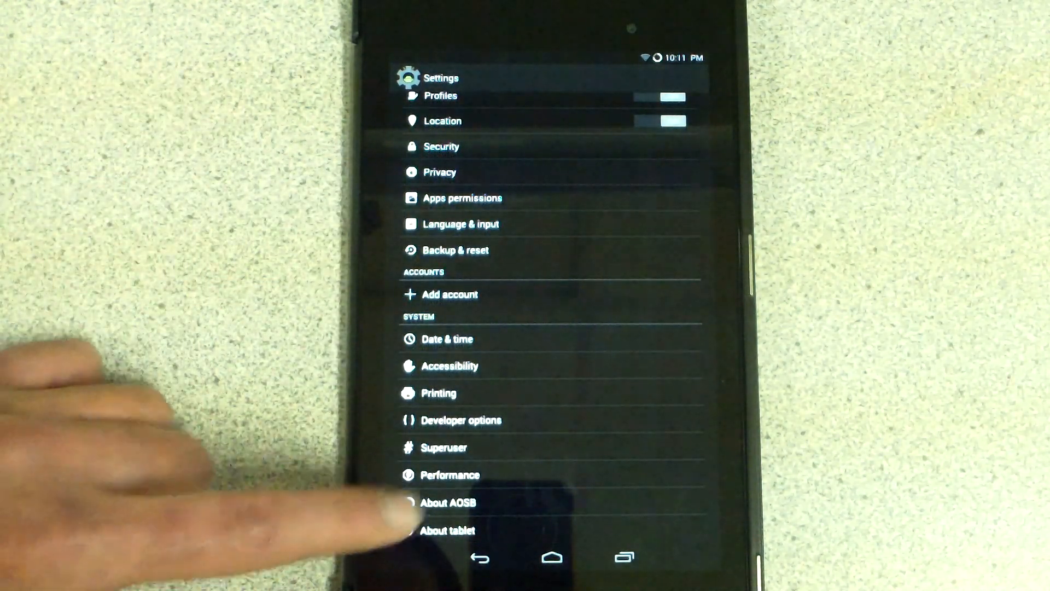
Step: Check the Performance settings, acknowledging the caution warning, and go back
click(385, 476)
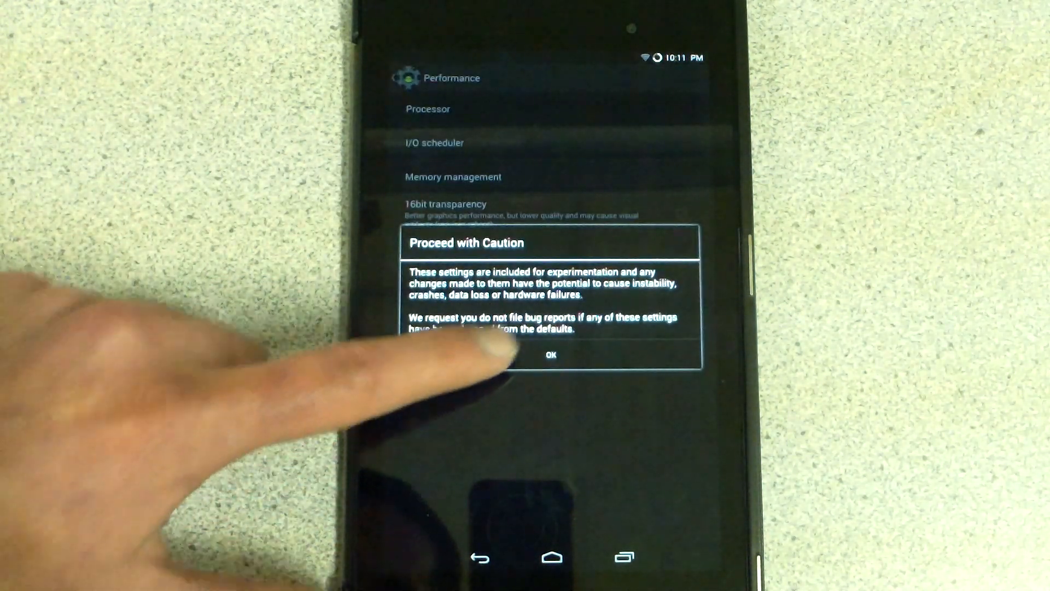
click(544, 352)
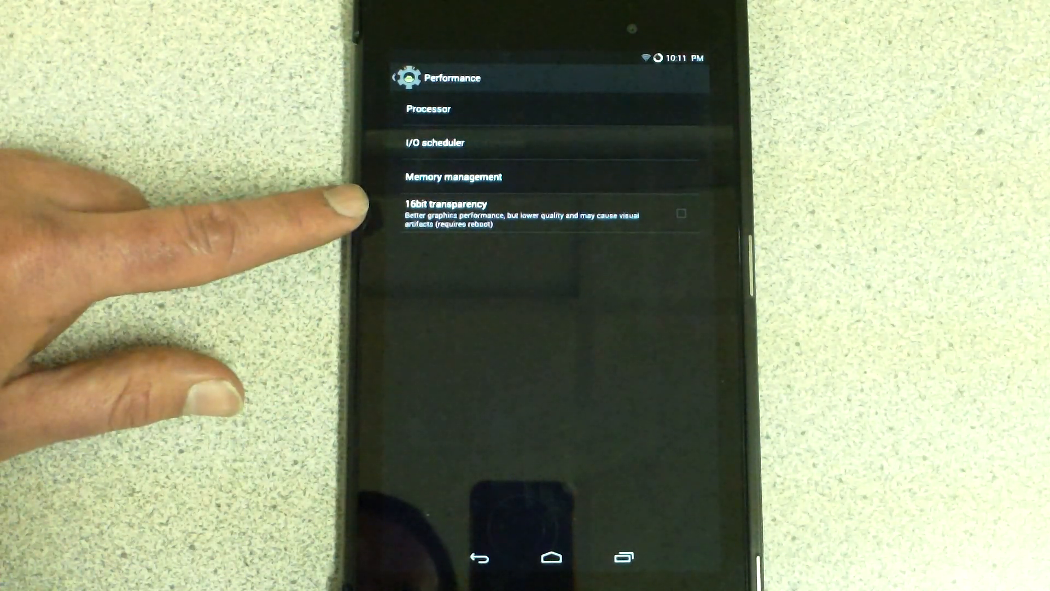
click(479, 558)
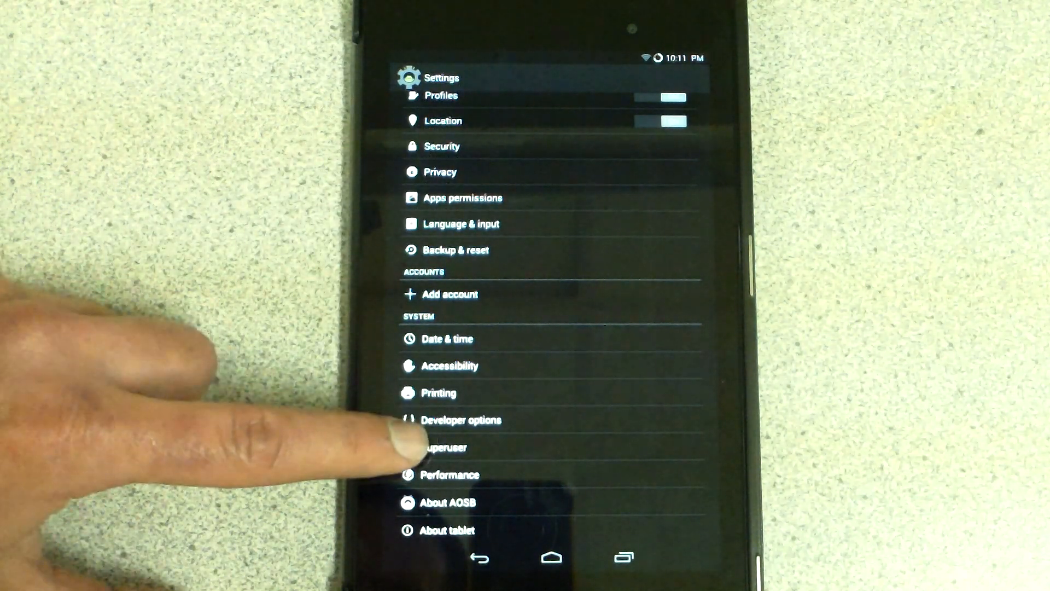
Step: View About tablet and launch the AOSB KitKat version easter egg
click(427, 531)
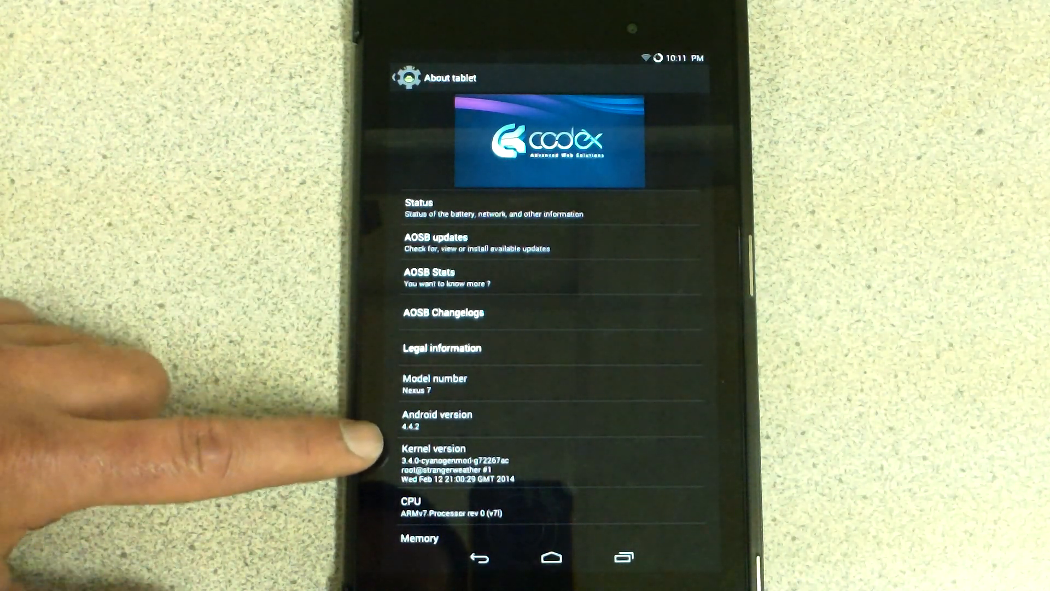
scroll(381, 492, down, 3)
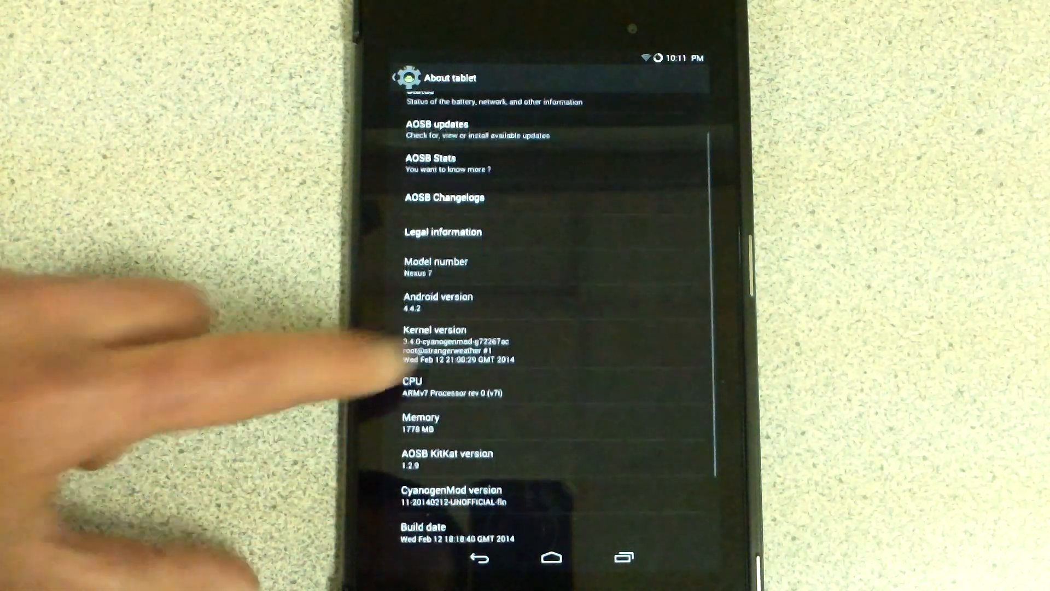
click(460, 451)
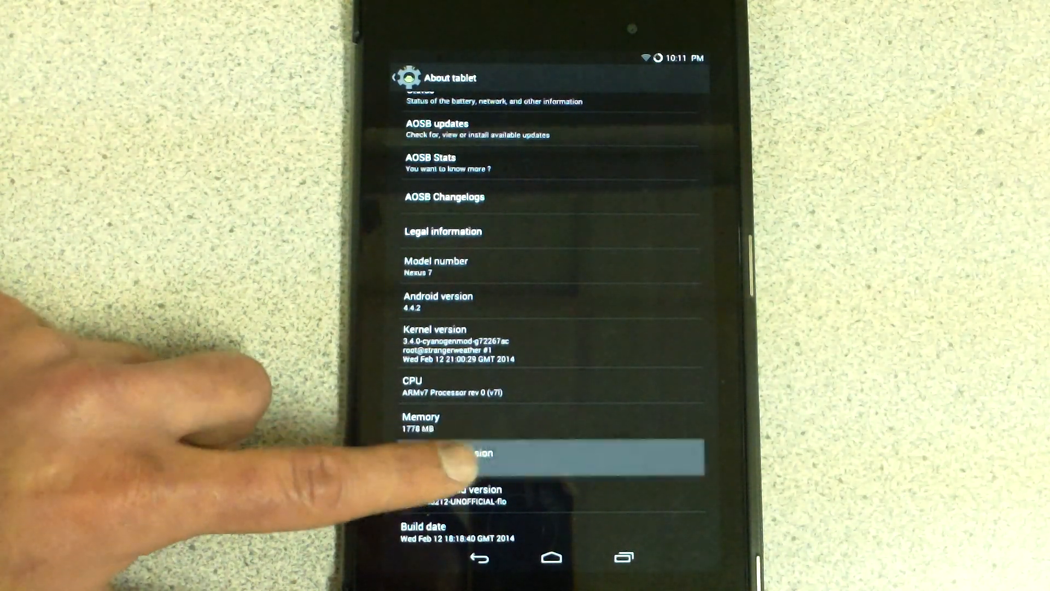
Step: Reveal the KitKat logo, then spin the CyanogenMod version logo to its CM 11 splash
click(554, 295)
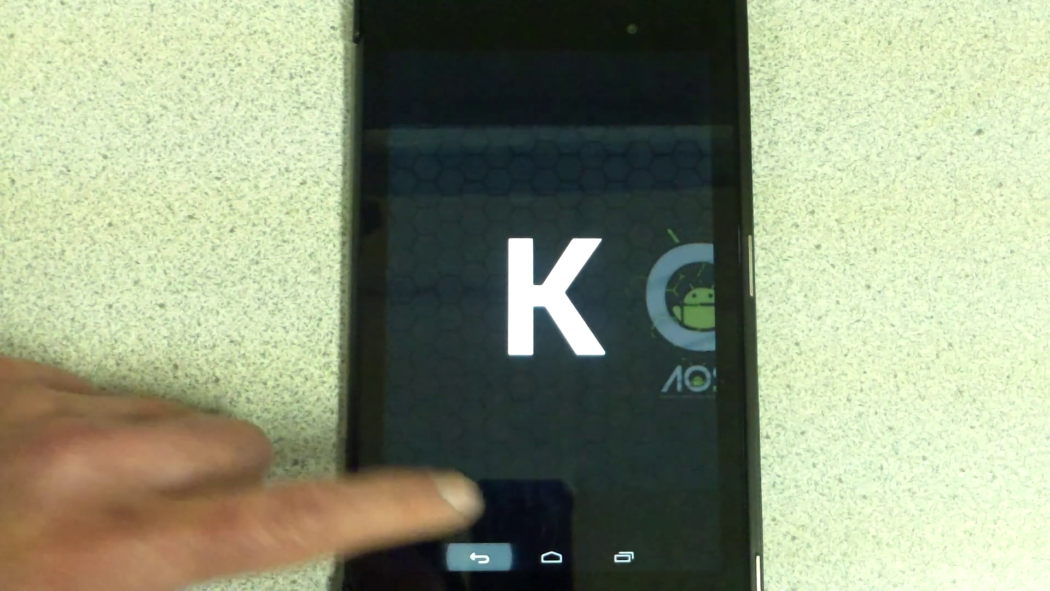
click(480, 558)
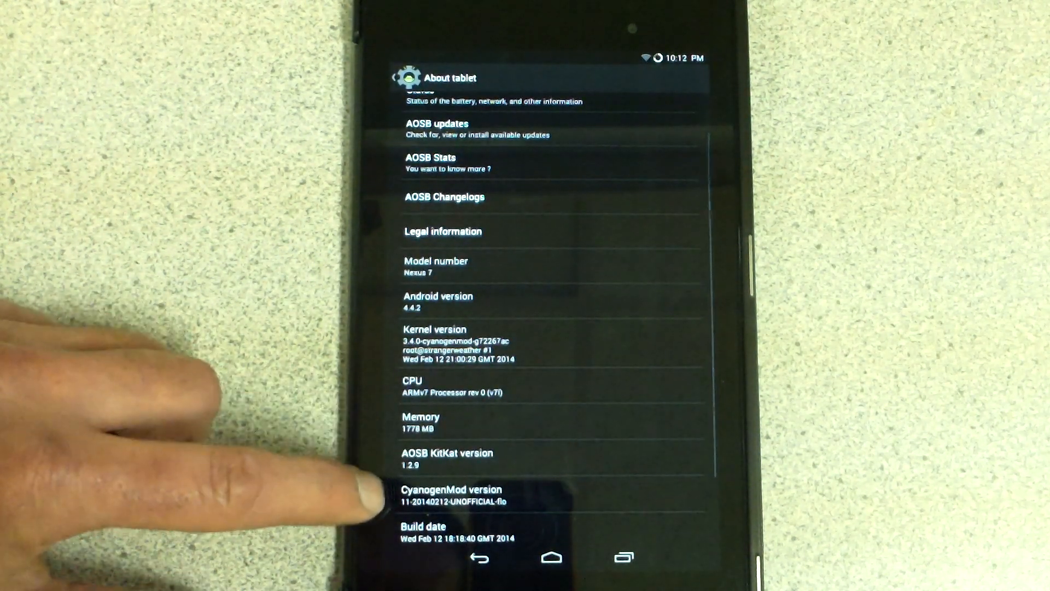
click(426, 532)
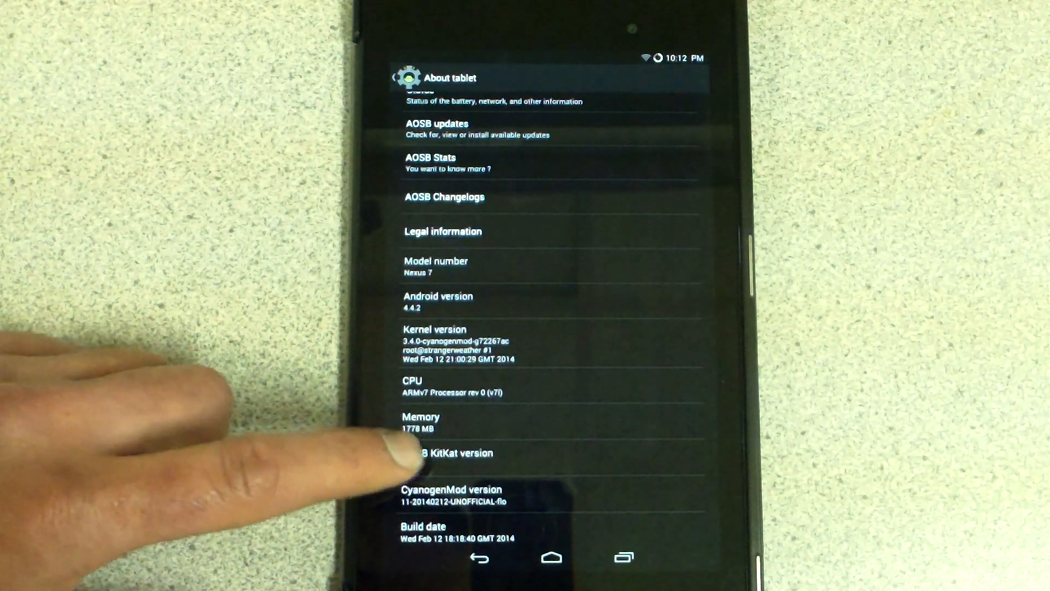
click(411, 490)
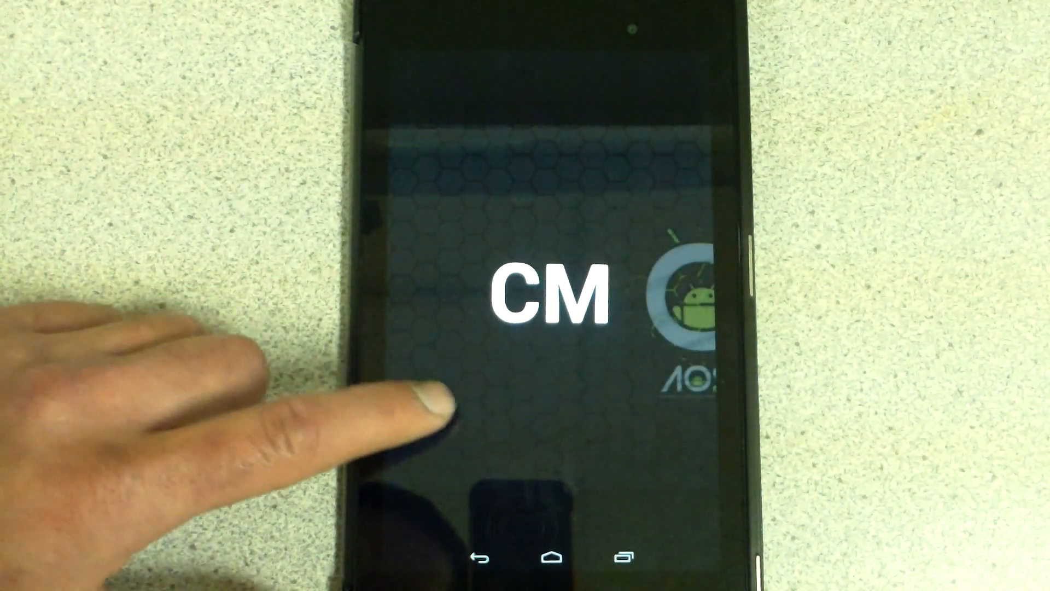
click(469, 441)
click(460, 443)
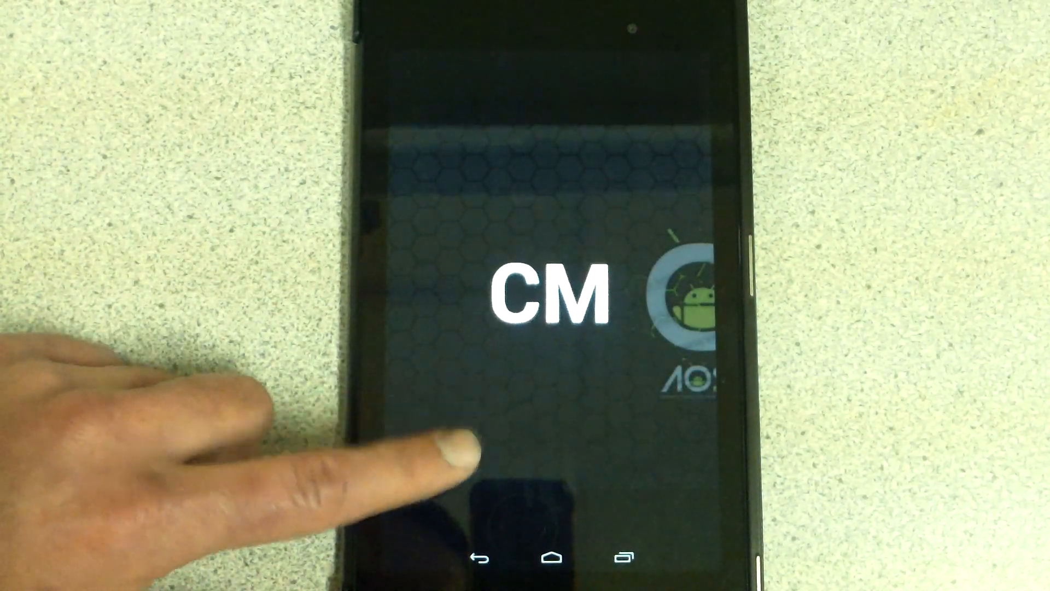
click(459, 343)
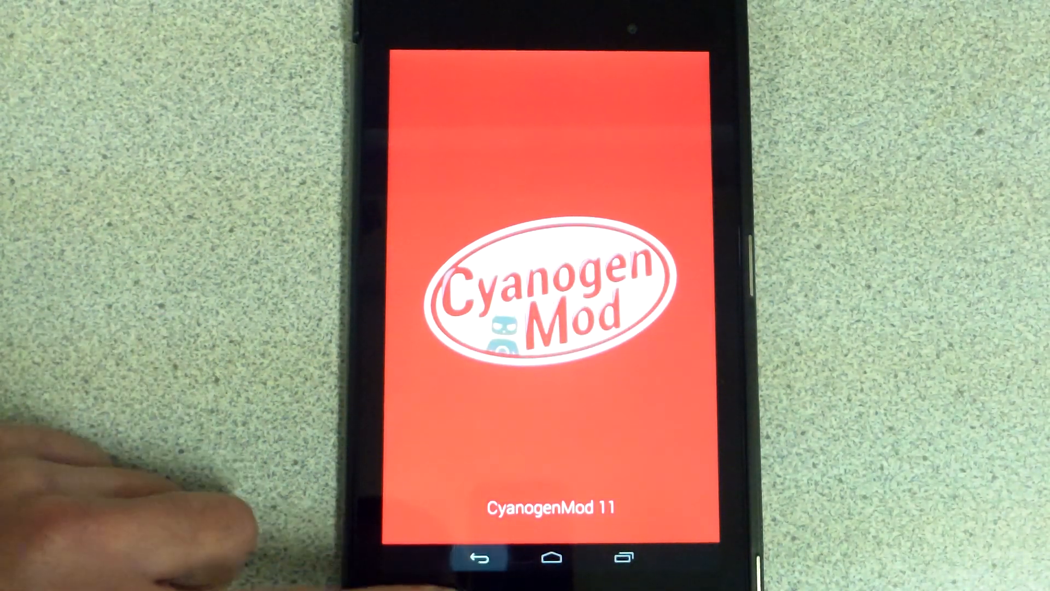
click(479, 558)
Step: Replay the KitKat easter egg to the Android logo and return to About tablet
click(422, 302)
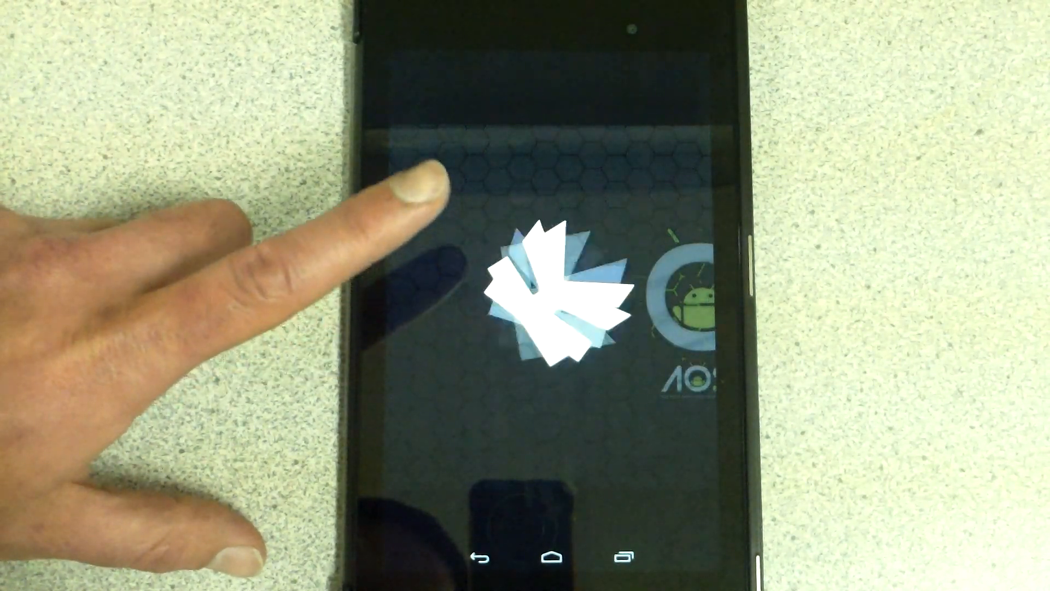
click(433, 329)
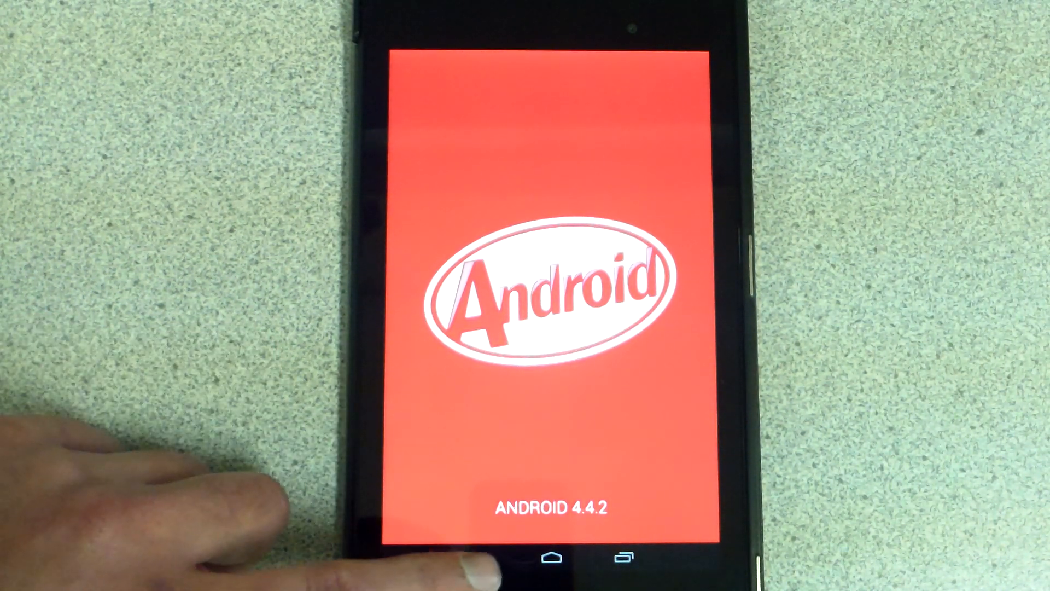
click(479, 557)
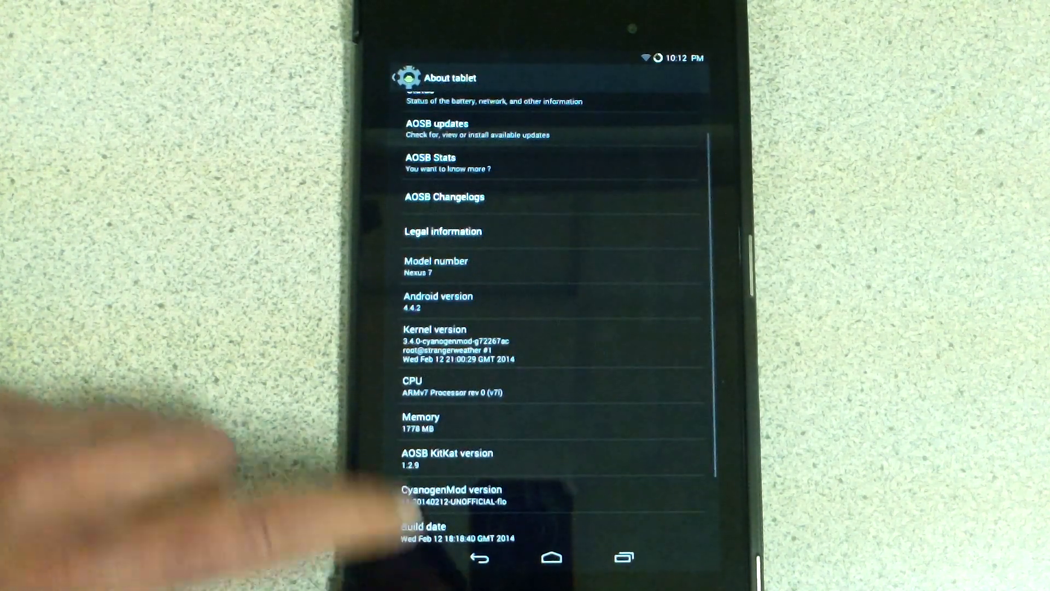
Step: Leave Settings for the home screen and swipe across its pages
drag(402, 222, 402, 336)
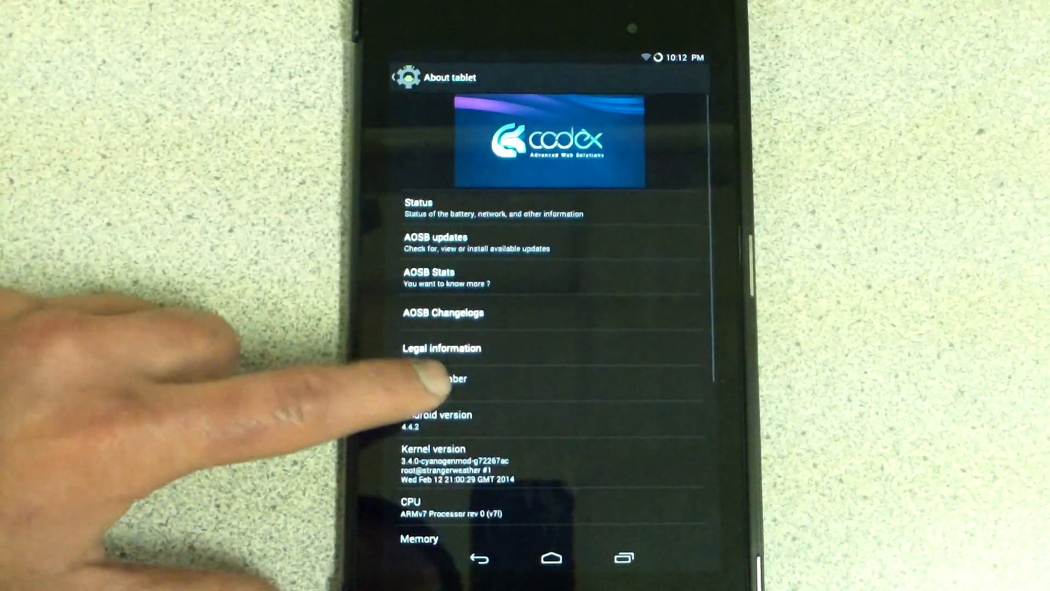
click(431, 381)
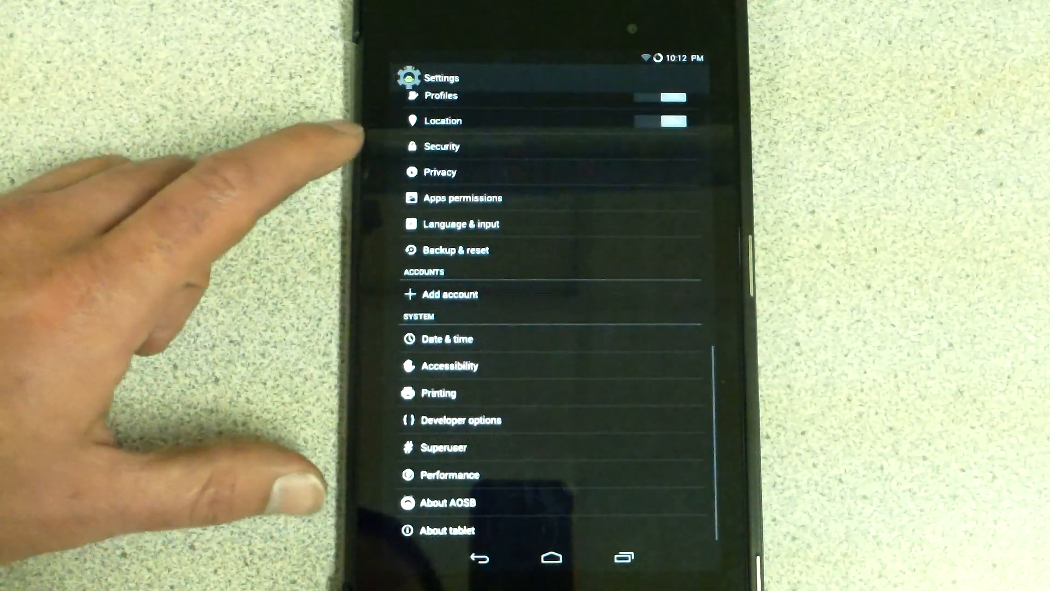
drag(410, 123, 386, 504)
drag(387, 211, 457, 433)
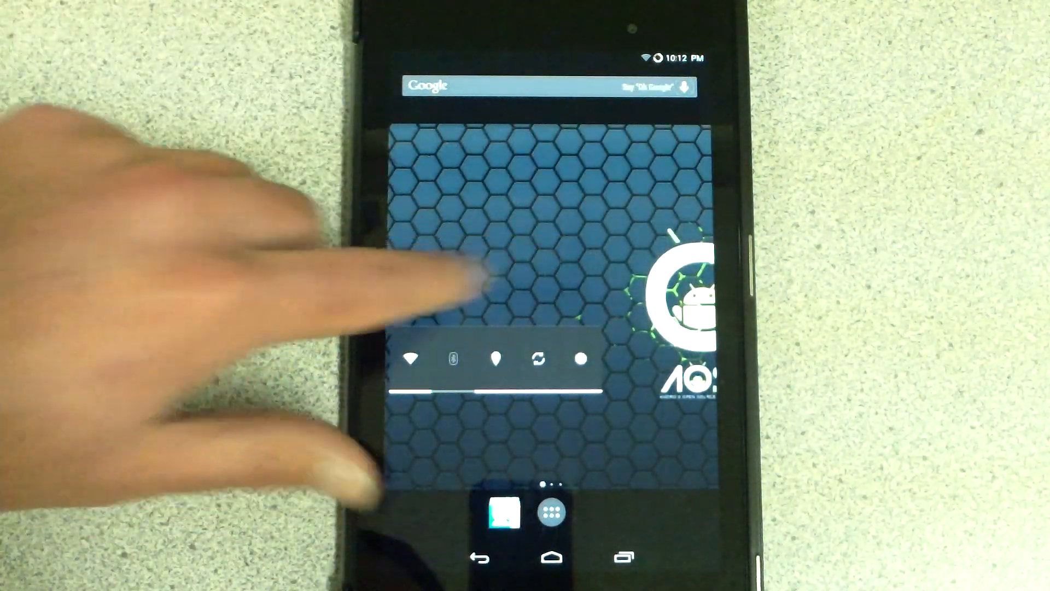
mouse_move(656, 328)
mouse_down()
mouse_move(509, 329)
mouse_move(329, 211)
mouse_up()
mouse_move(410, 328)
mouse_down()
mouse_move(726, 320)
mouse_move(304, 211)
mouse_up()
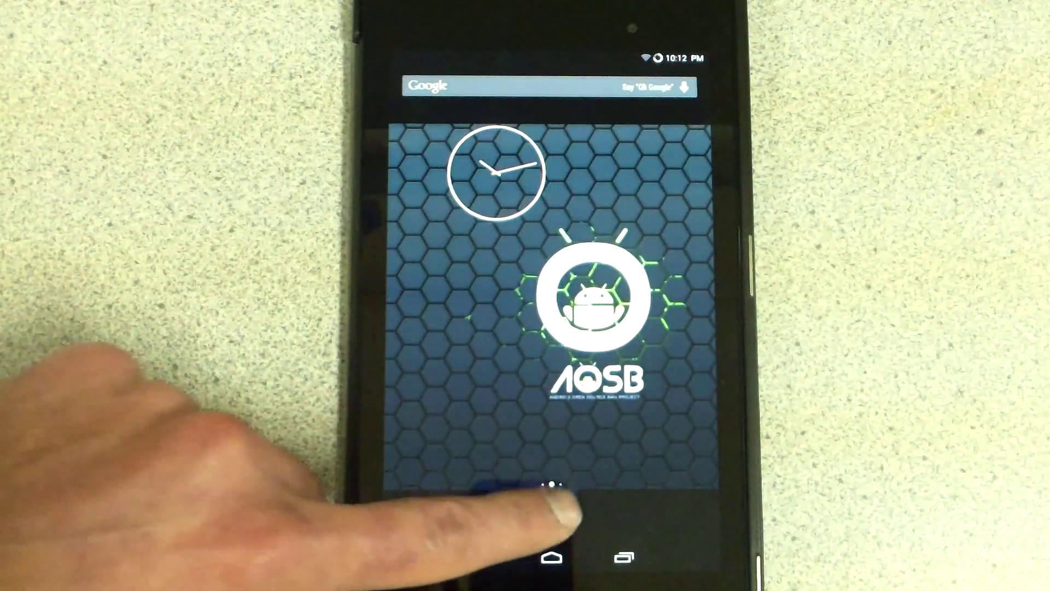
Step: Browse both pages of the app drawer, then return home
click(551, 513)
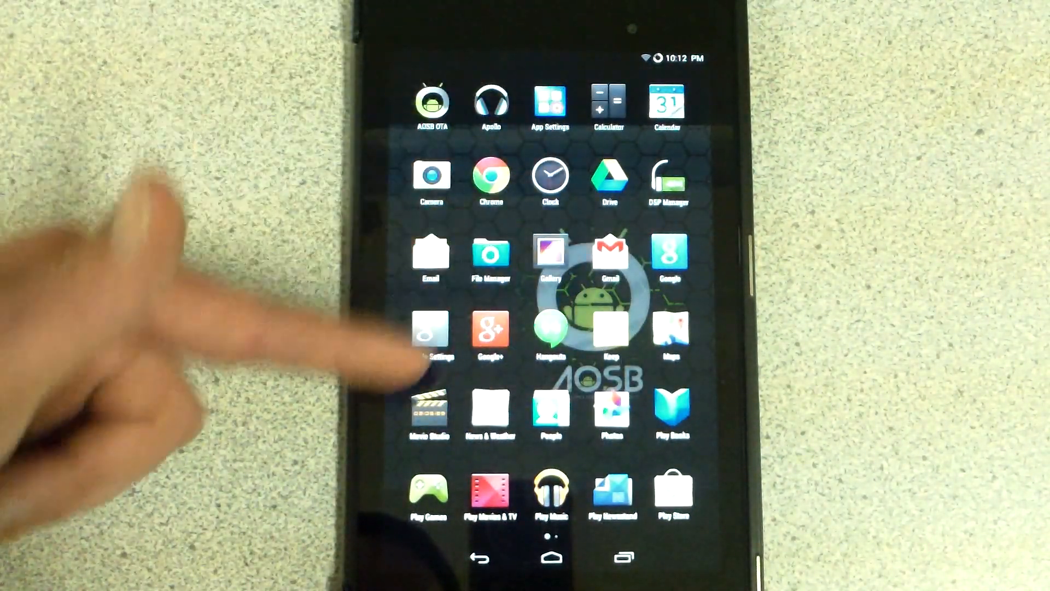
drag(656, 402, 284, 275)
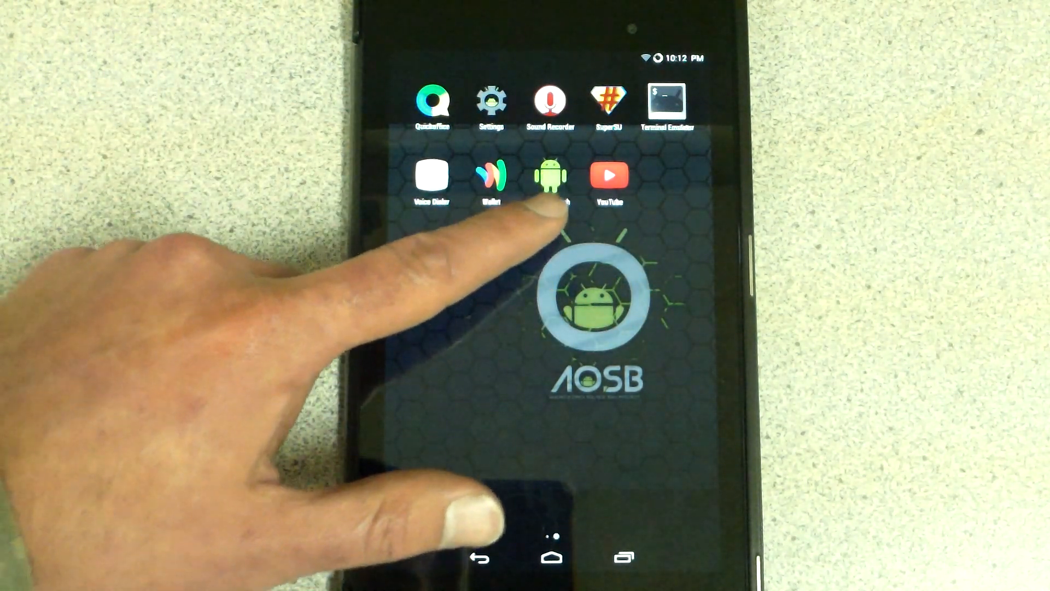
drag(456, 349, 574, 328)
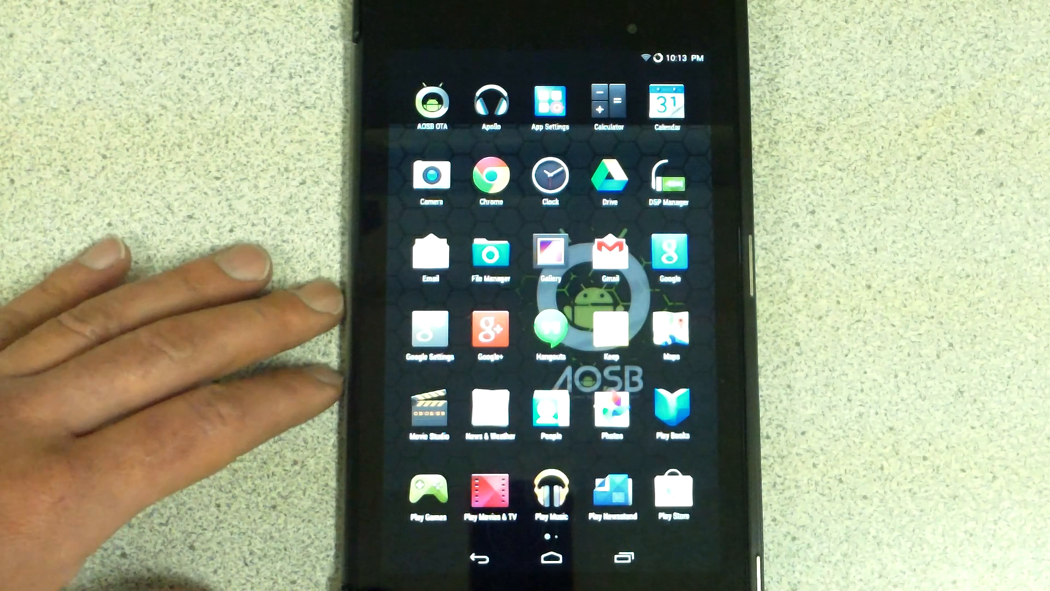
click(551, 557)
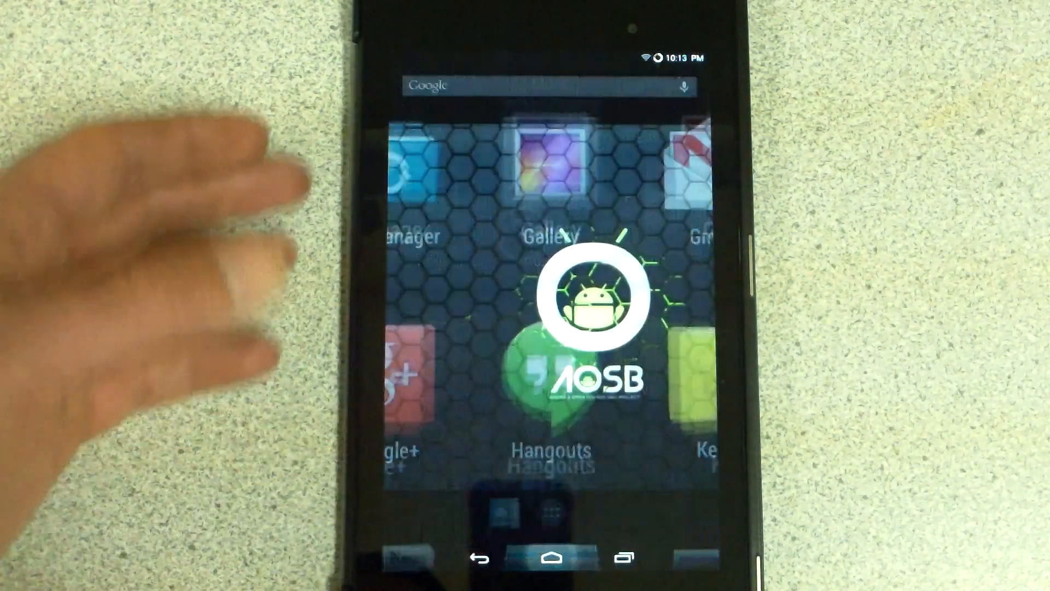